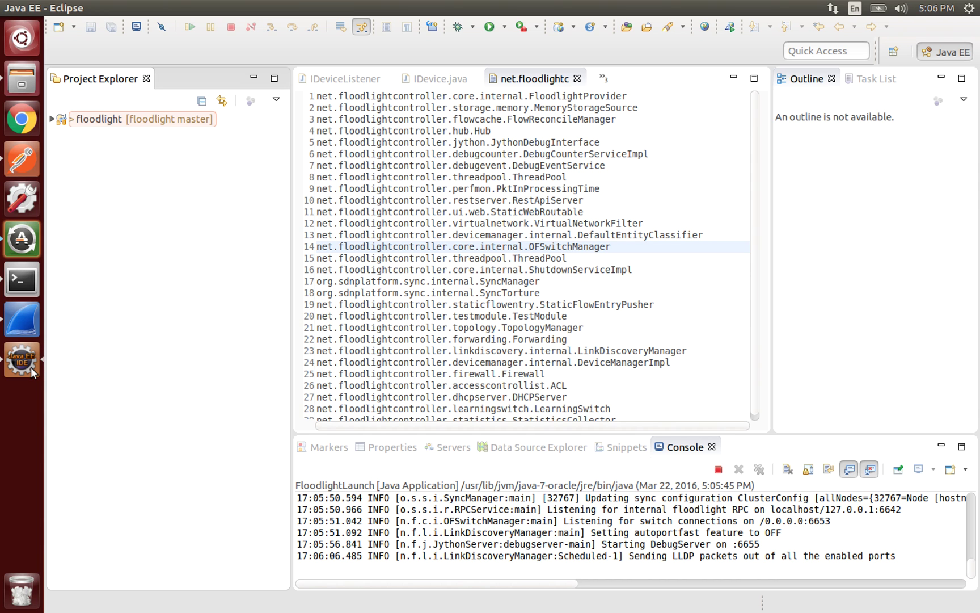
Launch the custom six-host, five-switch Mininet topology on the remote controller and enter pingall.
key(alt+Tab)
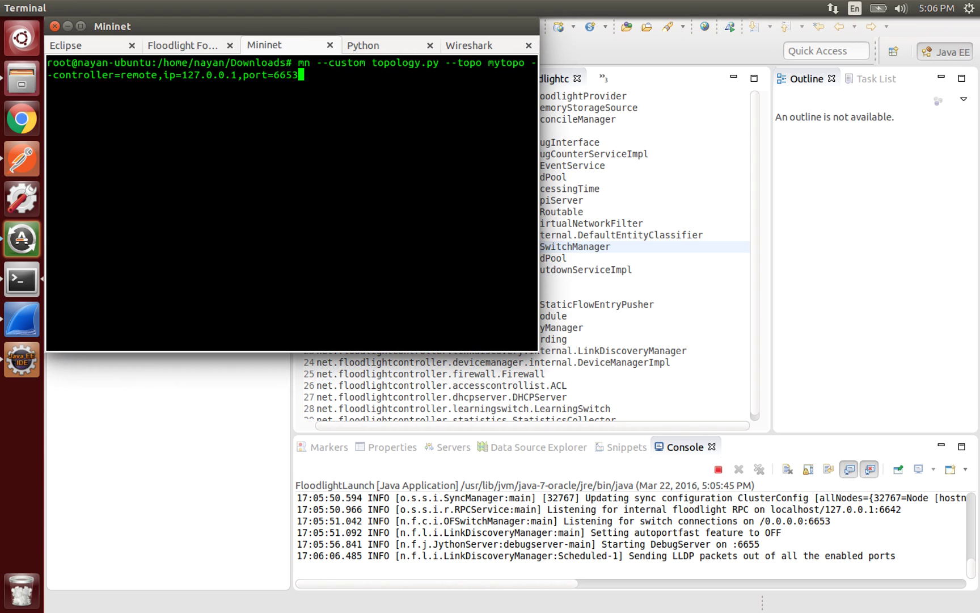
key(Return)
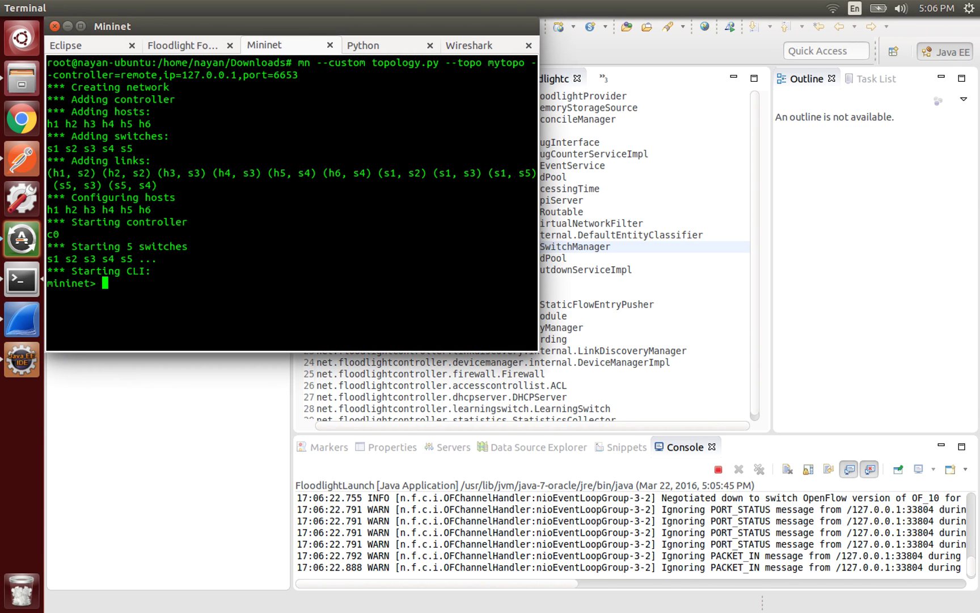
text(pingall)
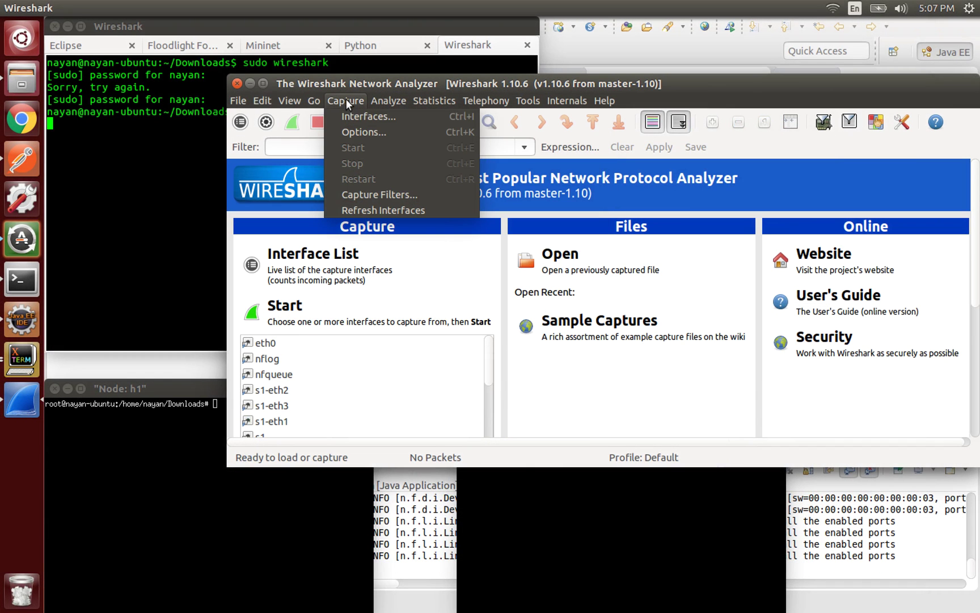
Start a live Wireshark capture on interface s1-eth1.
click(355, 121)
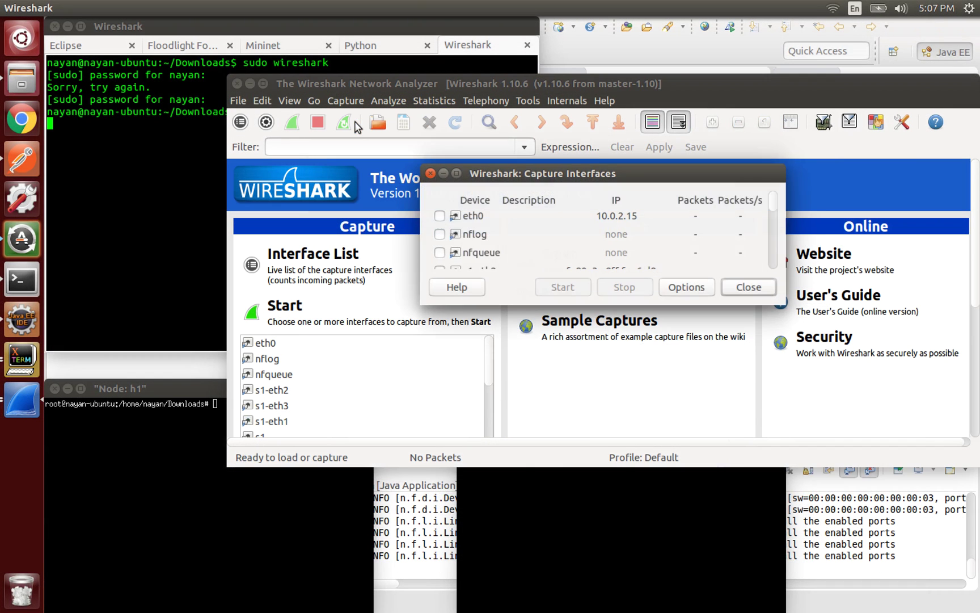
scroll(777, 205, down, 3)
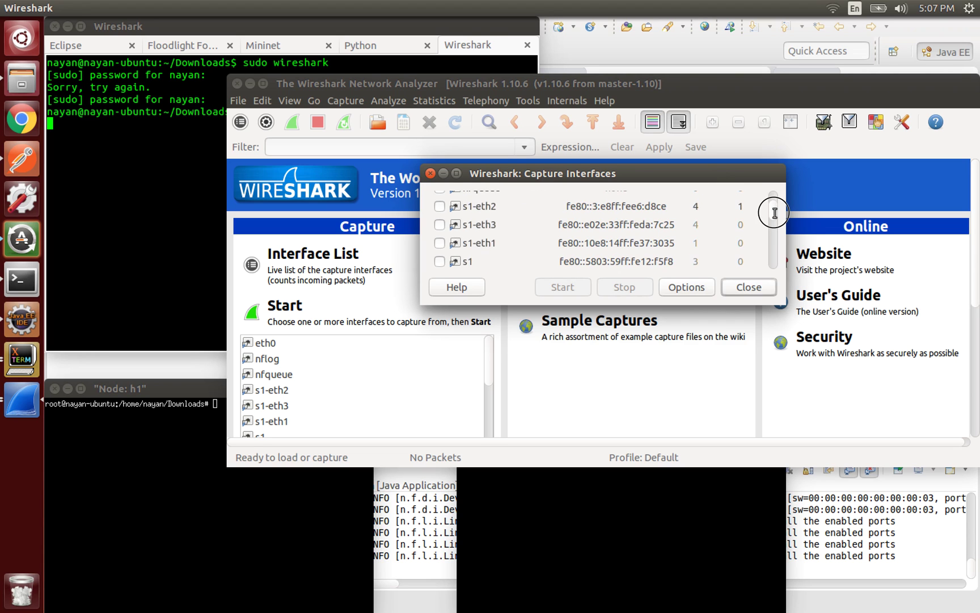
click(440, 243)
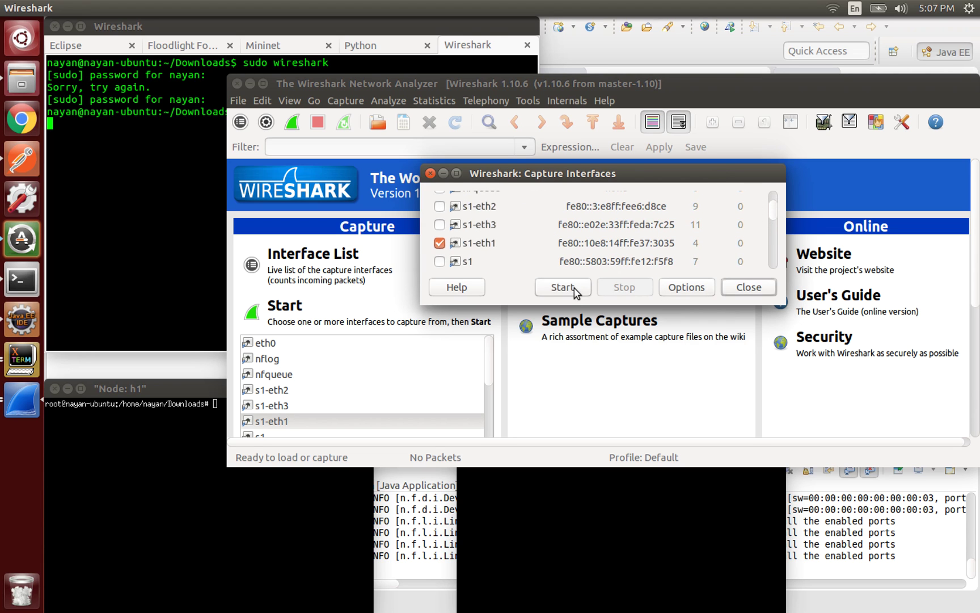
click(572, 287)
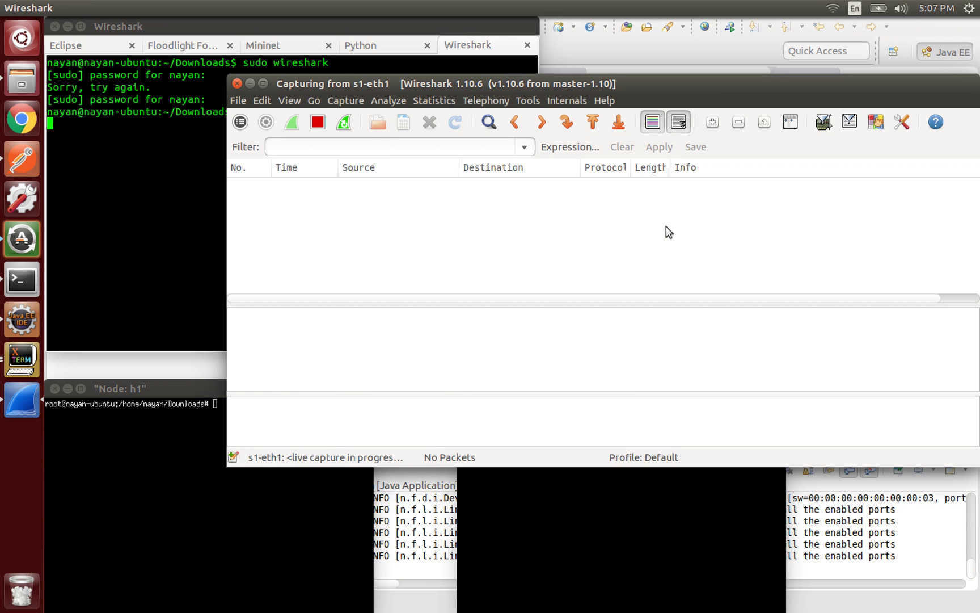
Ping 10.0.0.3 and 10.0.0.4 from the two h1 terminals and begin retargeting the filter to 10.0.0.4.
click(389, 147)
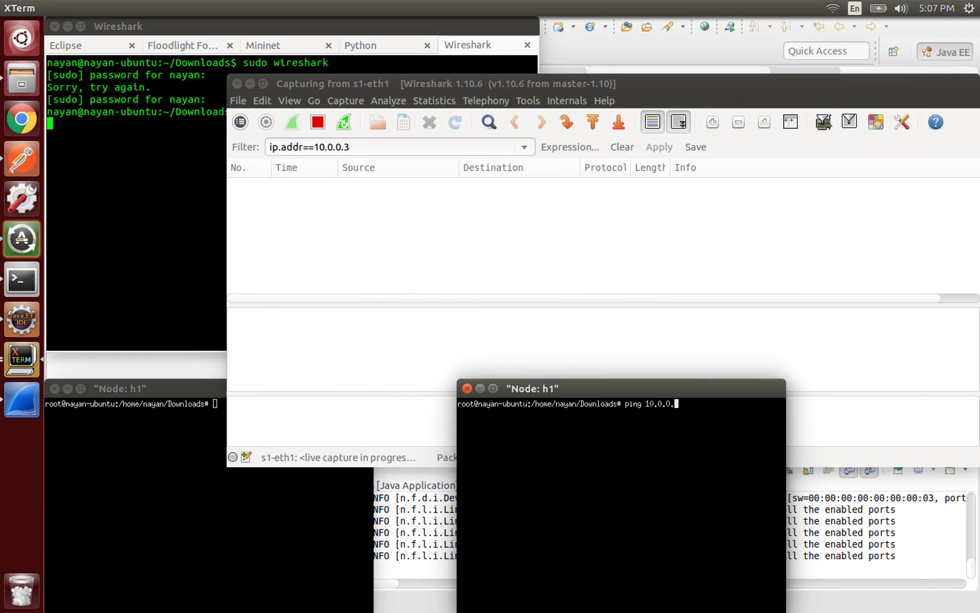
text(3)
key(Return)
click(236, 525)
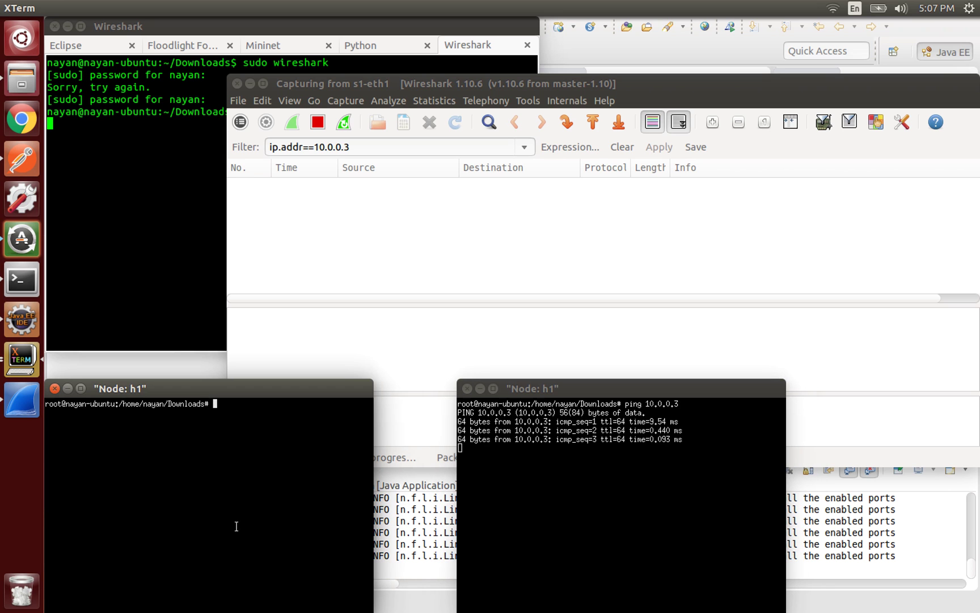
text(ping 10.0.0.4)
key(Return)
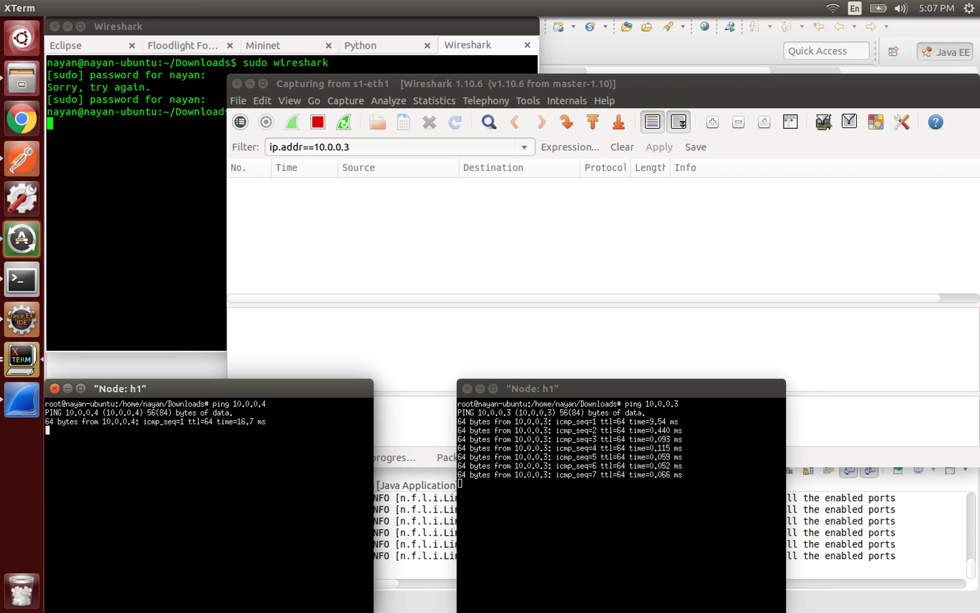
click(397, 149)
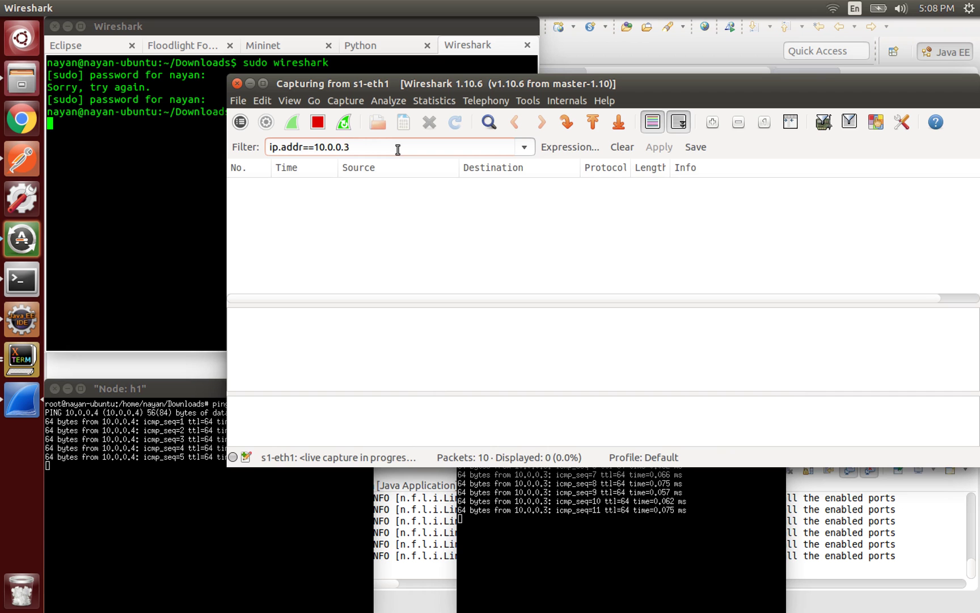
key(BackSpace)
Finish the ip.addr==10.0.0.4 filter and stop the running pings in the h1 terminals.
text(4)
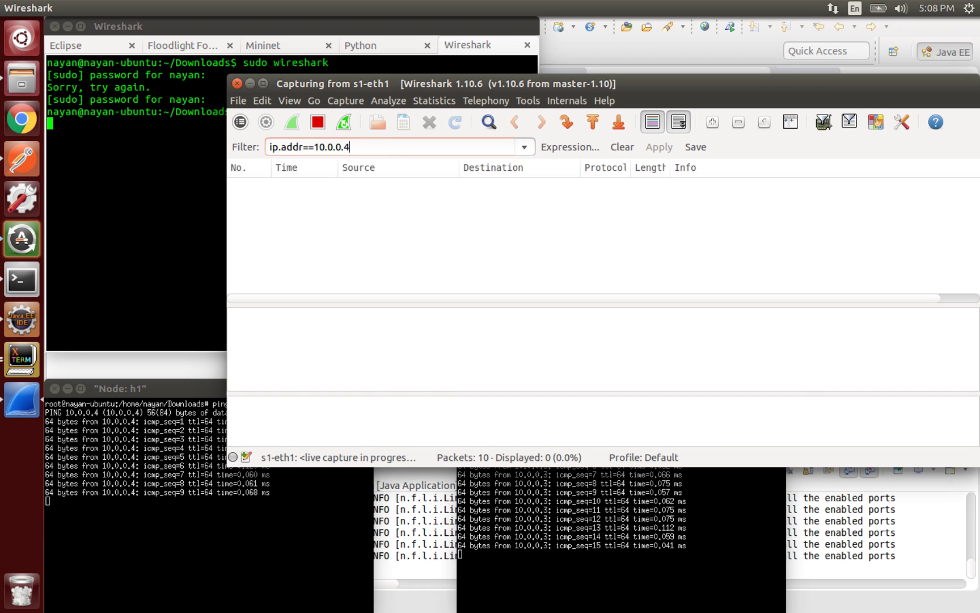
click(199, 539)
key(ctrl+c)
click(567, 590)
key(ctrl+c)
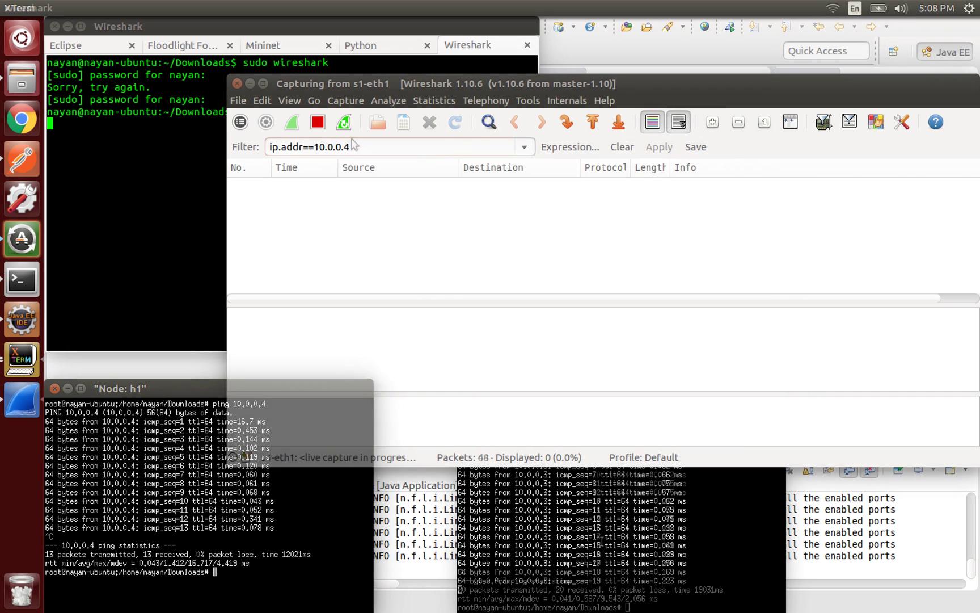
Switch the capture from s1-eth1 to s1-eth3 without saving the previous packets.
click(346, 100)
click(367, 116)
drag(772, 201, 769, 224)
scroll(567, 238, down, 1)
key(ctrl+e)
click(439, 254)
click(440, 235)
click(563, 287)
click(656, 330)
Rerun the pings to 10.0.0.4 and 10.0.0.3 from both h1 terminals.
click(171, 591)
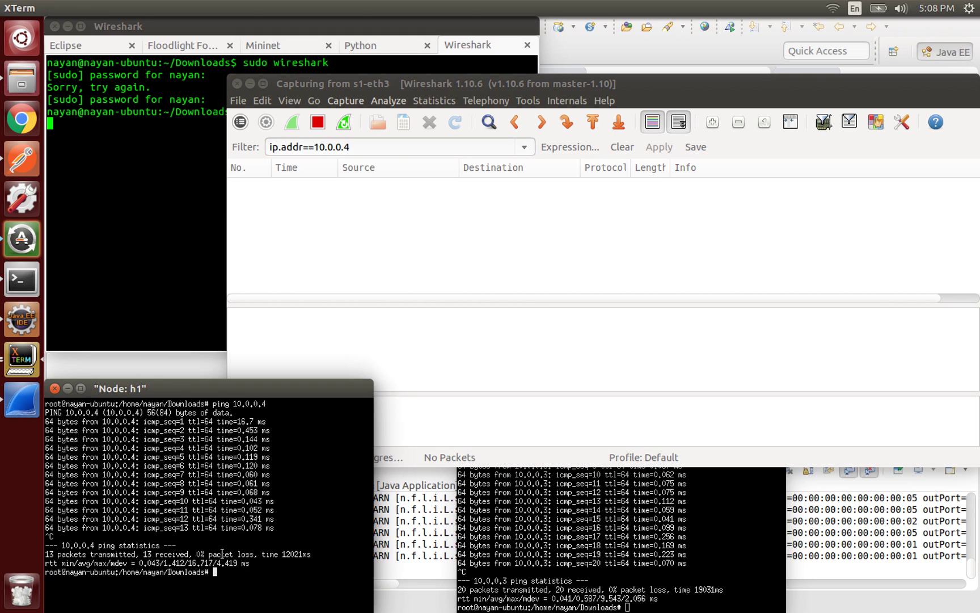
key(Up)
key(Return)
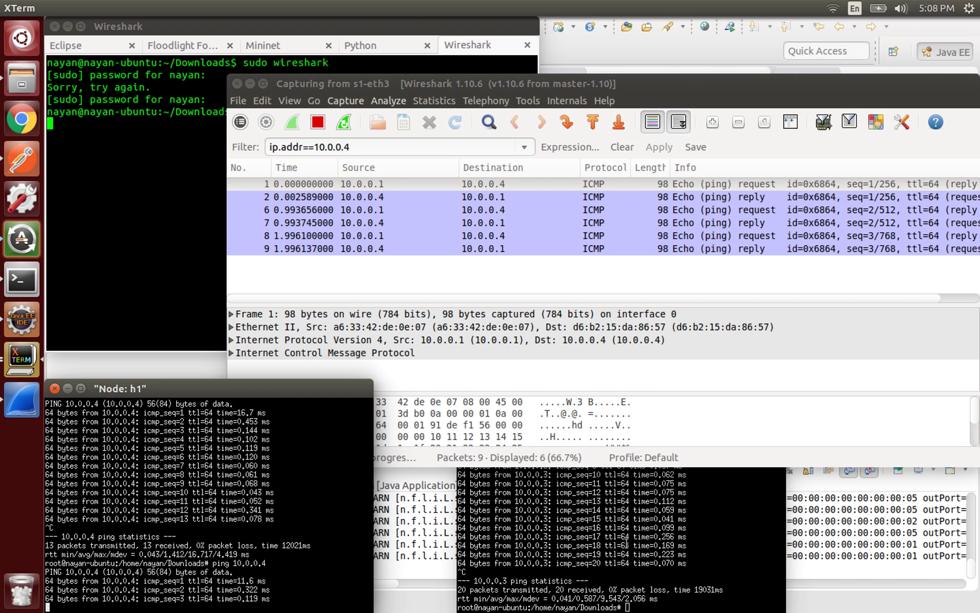
click(663, 505)
key(Up)
key(Return)
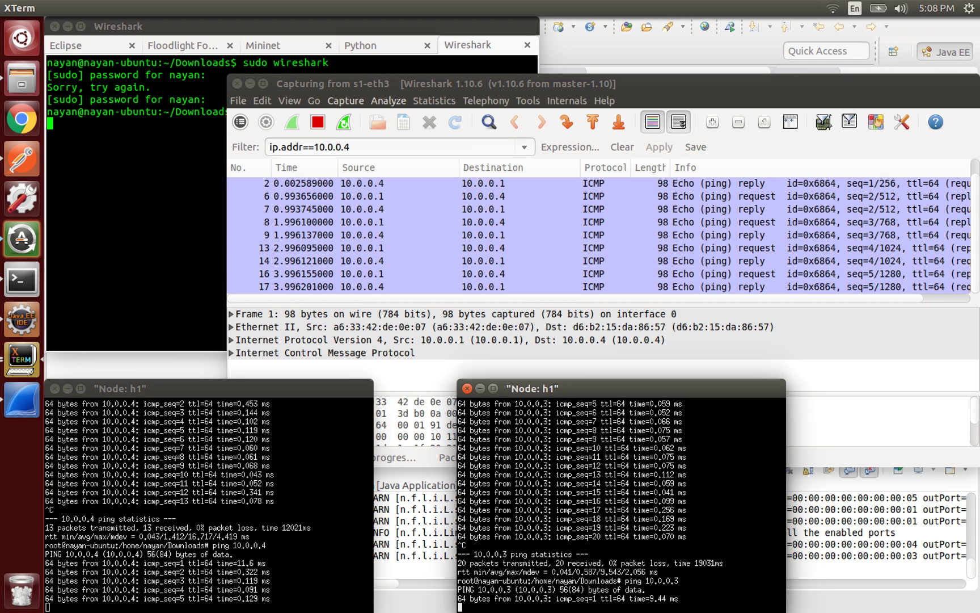
Change the display filter to ip.addr==10.0.0.3 and apply it.
click(368, 150)
key(BackSpace)
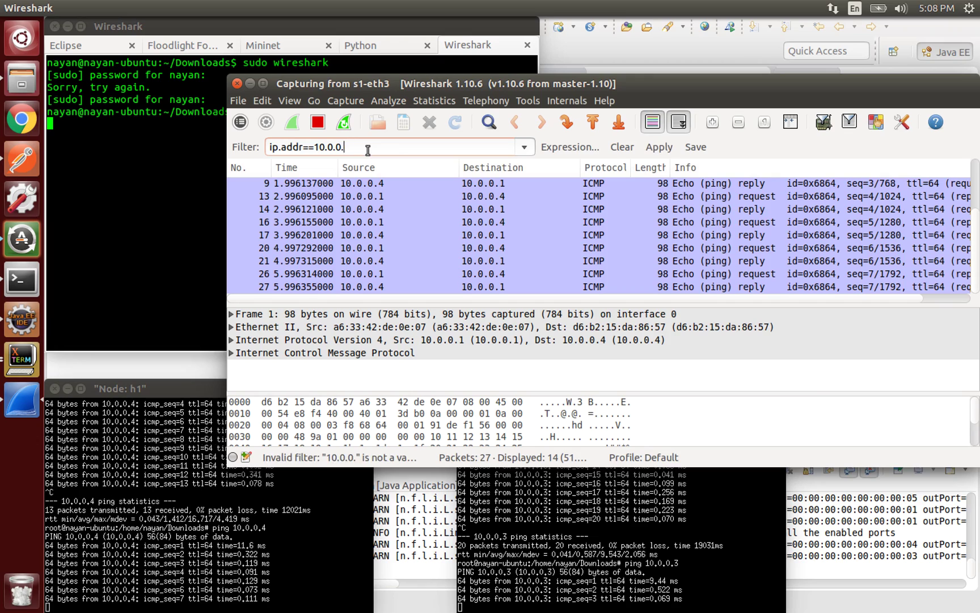
text(3)
key(Return)
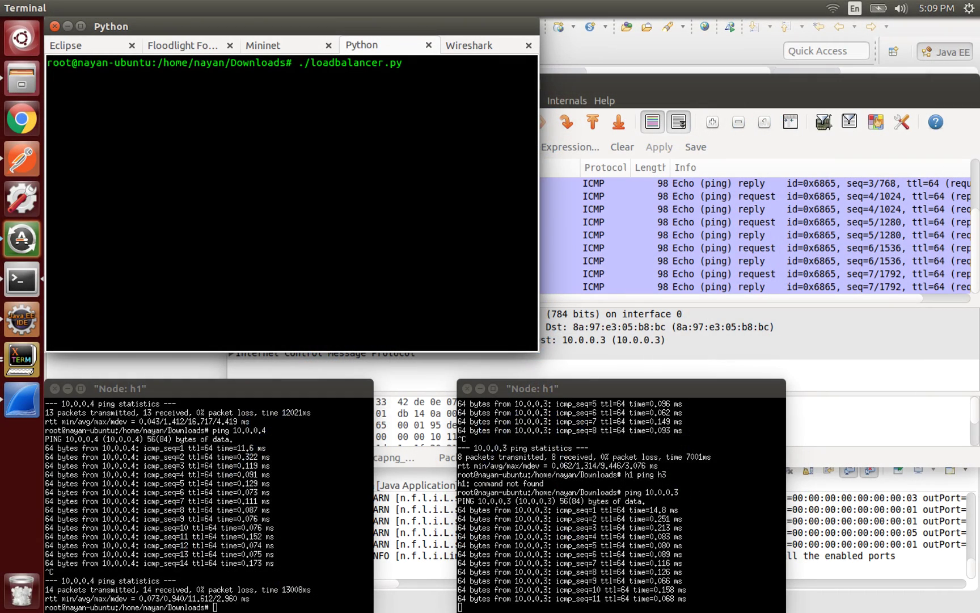
Run loadbalancer.py with hosts 10.0.0.1, 10.0.0.4 and 10.0.0.3, then stop it.
key(Return)
text("10.0.0.1)
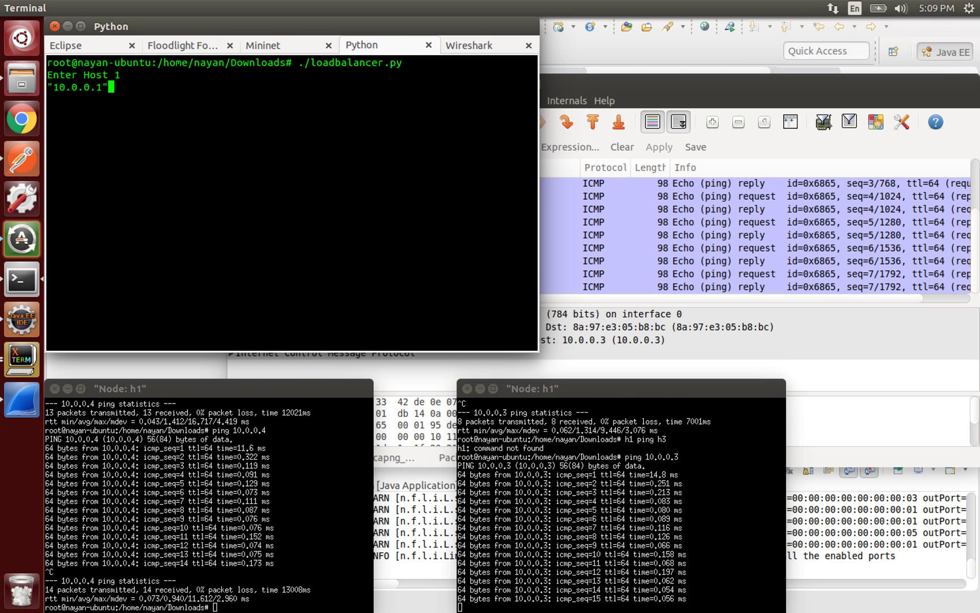
text(")
key(Return)
text("10.0)
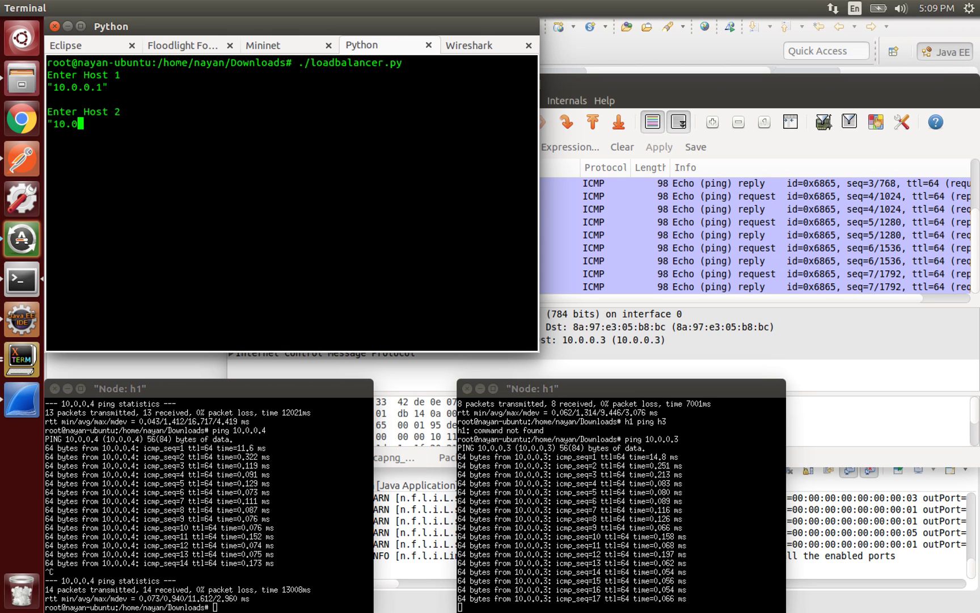
text(.0.4")
key(Return)
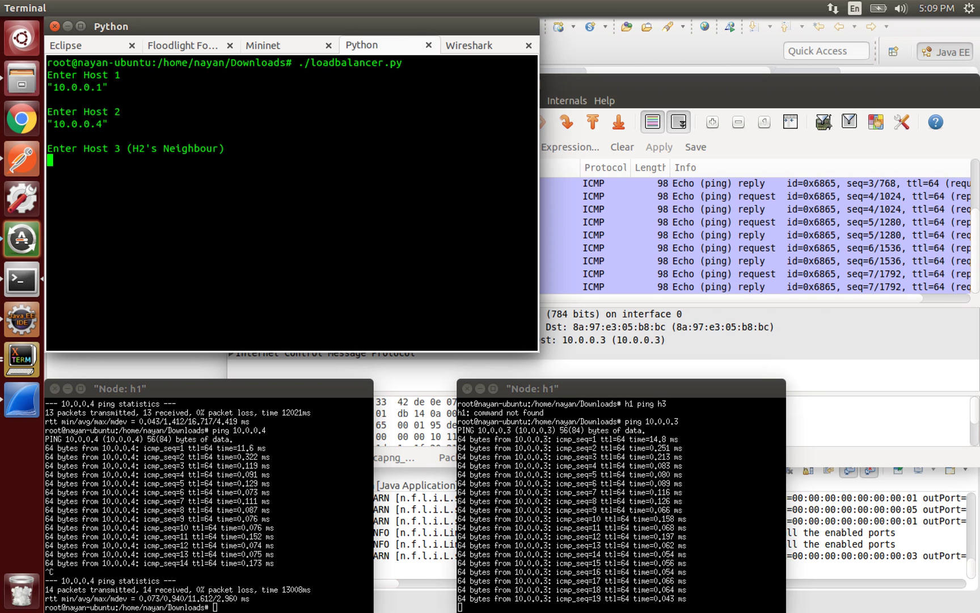
text("10.0.0.3")
key(Return)
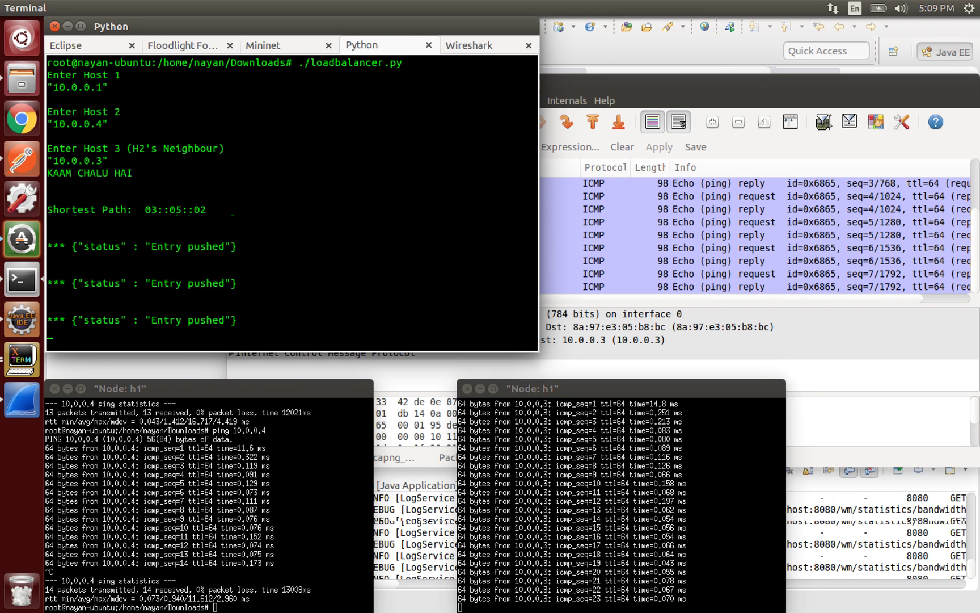
key(ctrl+c)
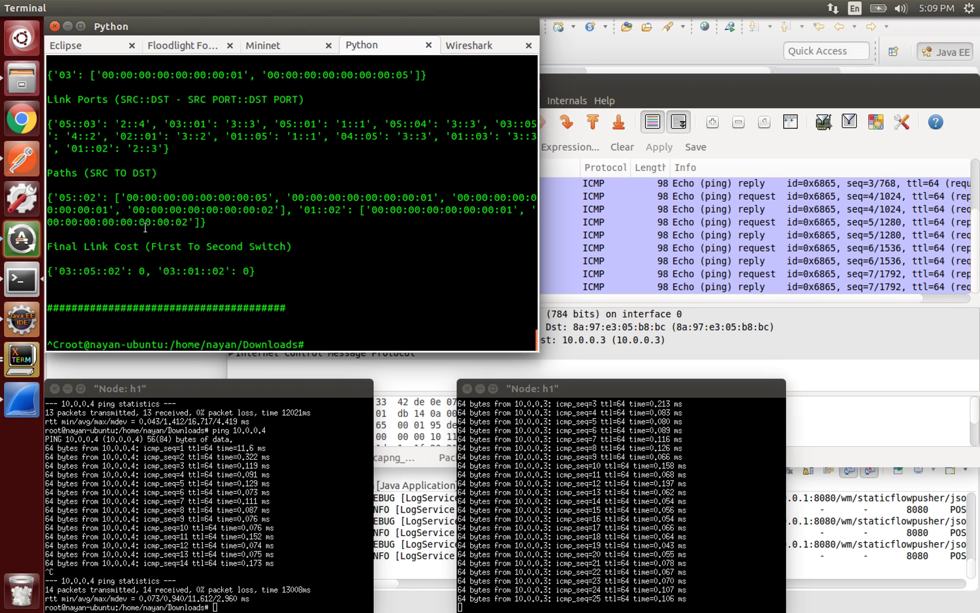
Scroll the output to show the final link costs of 0 and the shell prompt.
scroll(196, 255, up, 1)
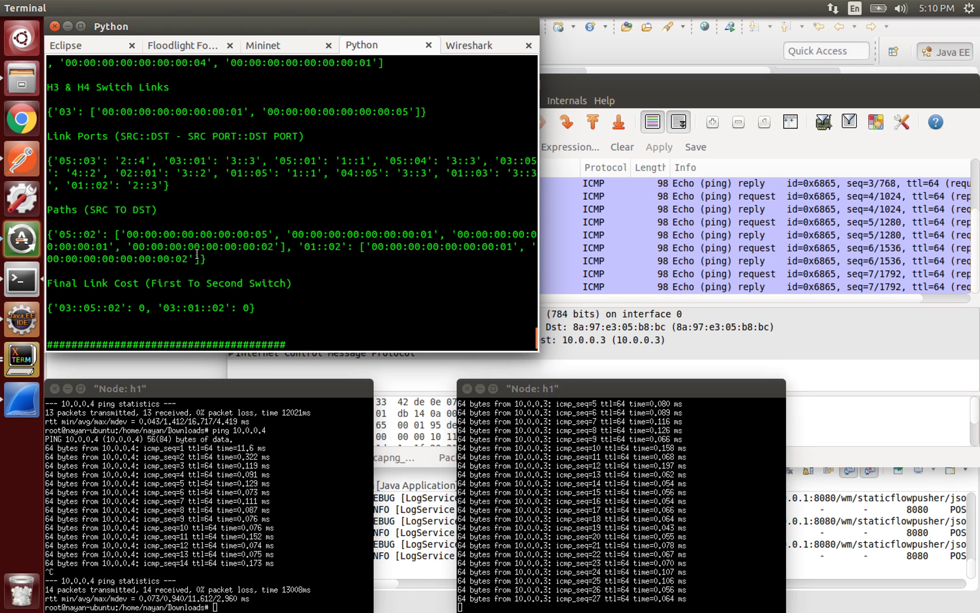
scroll(197, 255, up, 4)
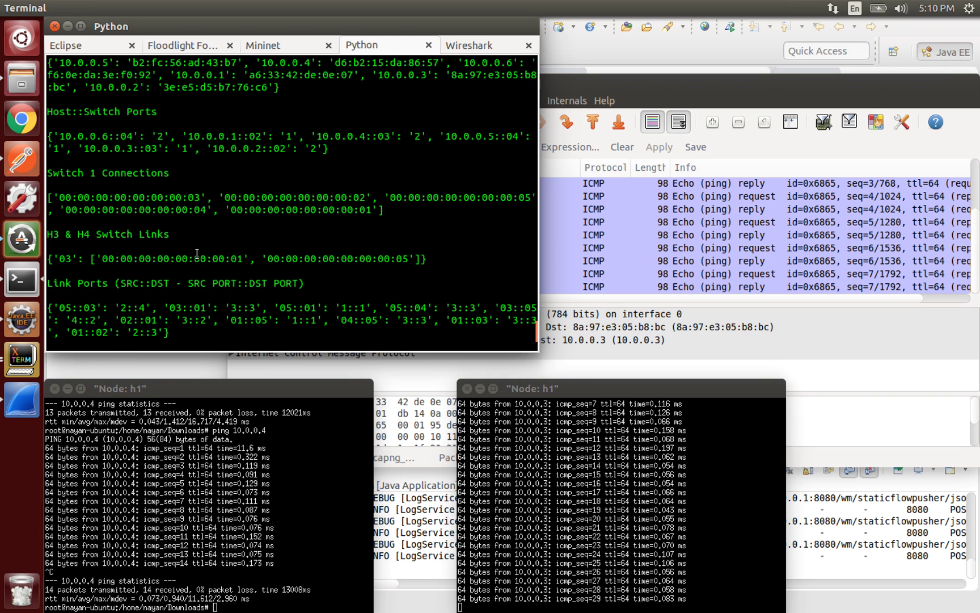
scroll(197, 254, up, 2)
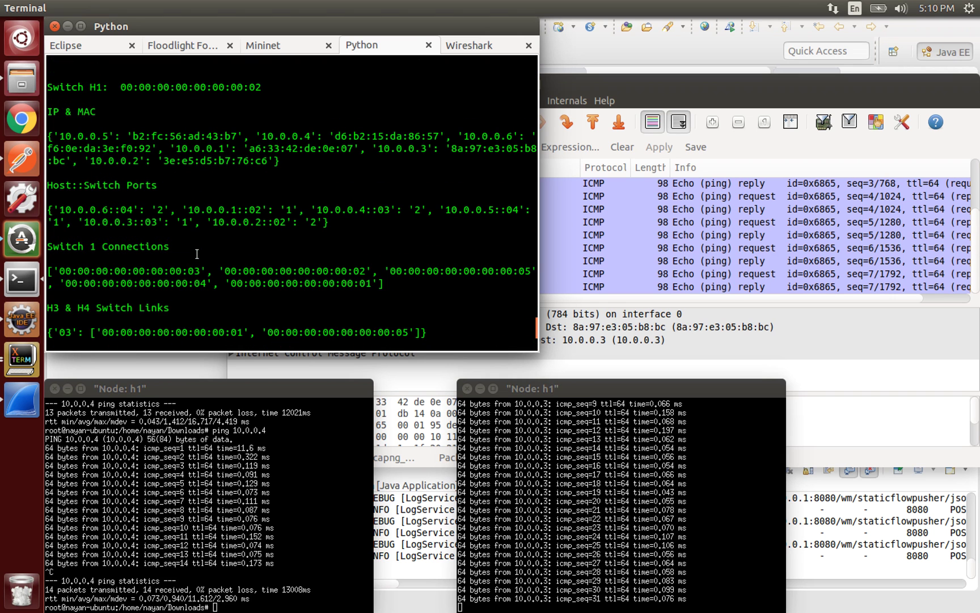
scroll(197, 253, up, 5)
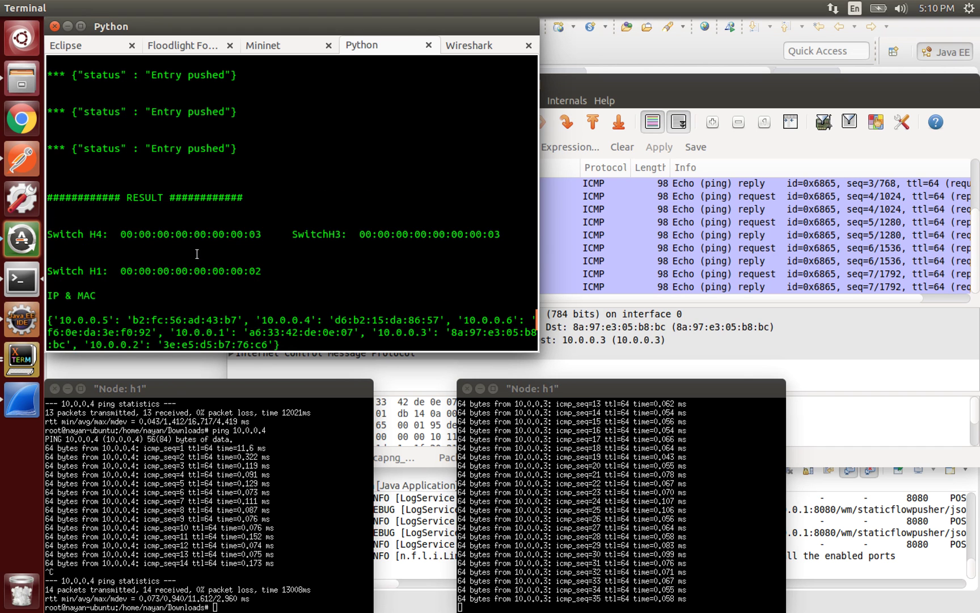
scroll(197, 254, down, 5)
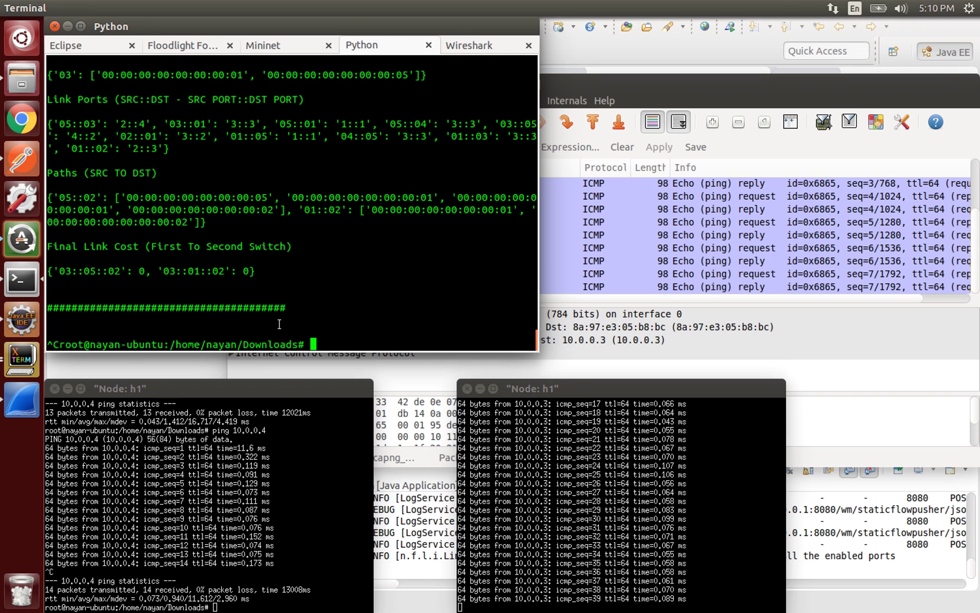
Rerun loadbalancer.py with hosts 10.0.0.1, 10.0.0.4 and neighbour 10.0.0.3.
key(Up)
key(Return)
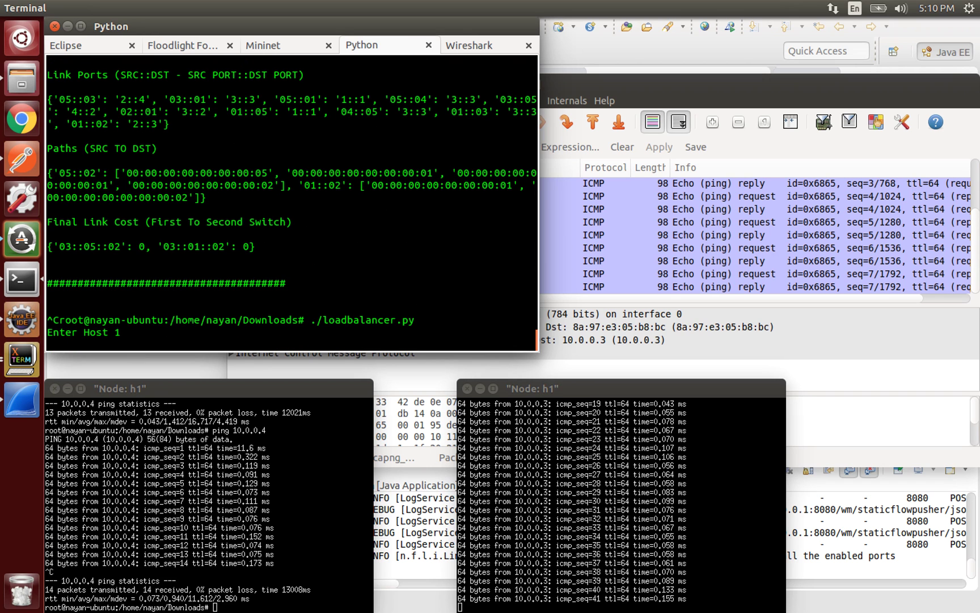
text("10.0.0)
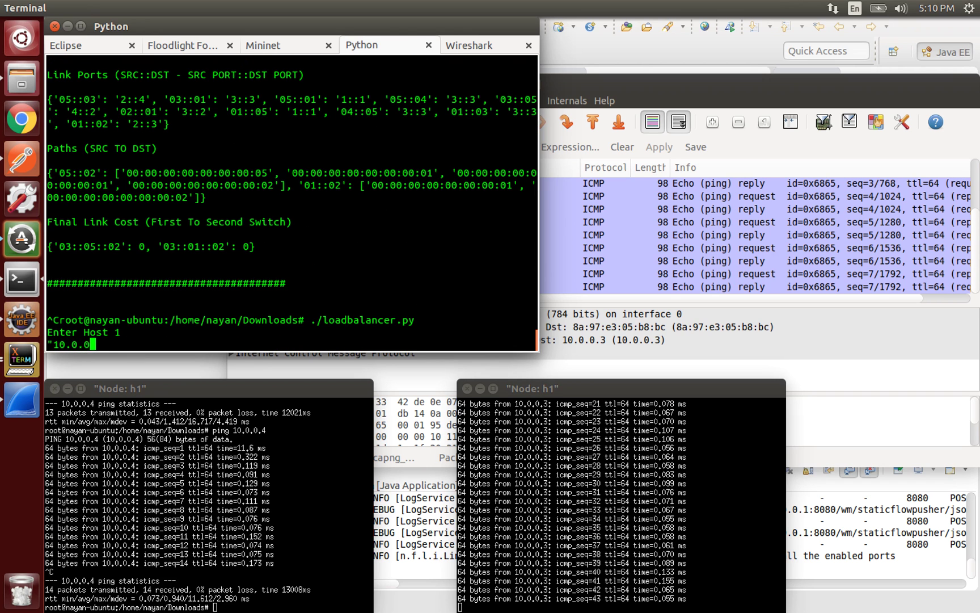
text(.1")
key(Return)
text("10.0.0.4")
key(Return)
text("1)
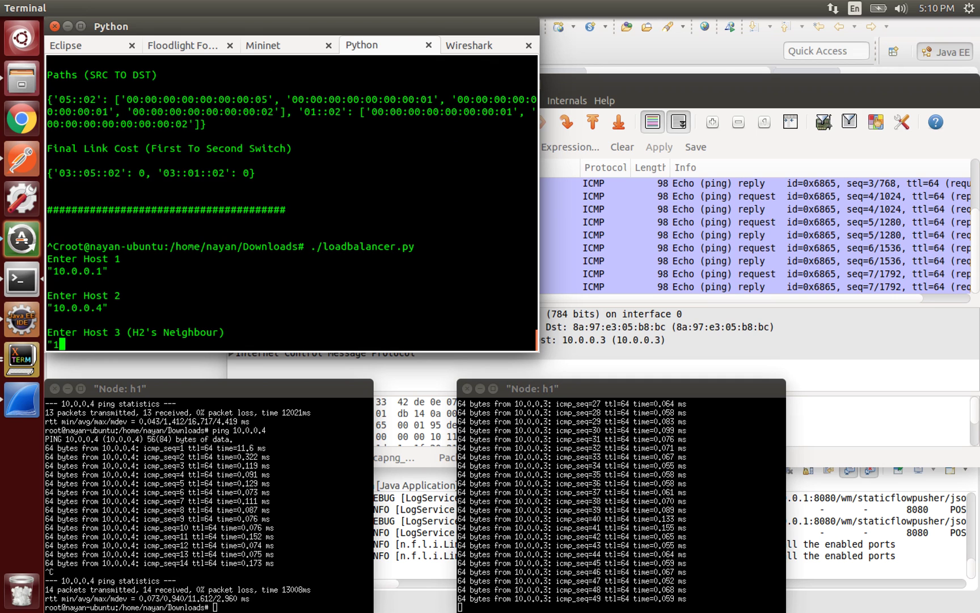
text(0.0.0.3")
key(Return)
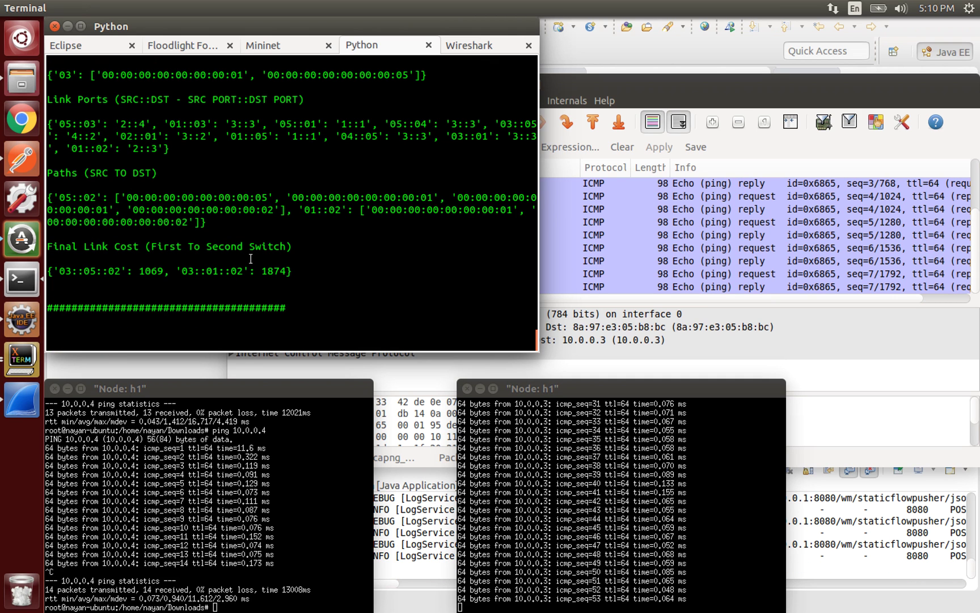
Highlight the final link costs 1069 and 1874, then stop the script.
drag(306, 272, 54, 270)
click(55, 270)
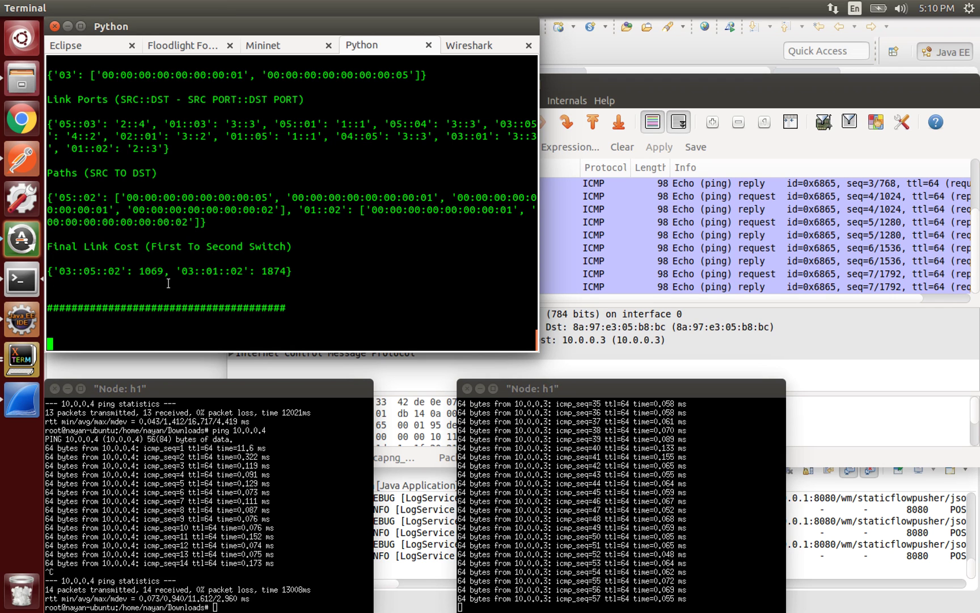
key(ctrl+c)
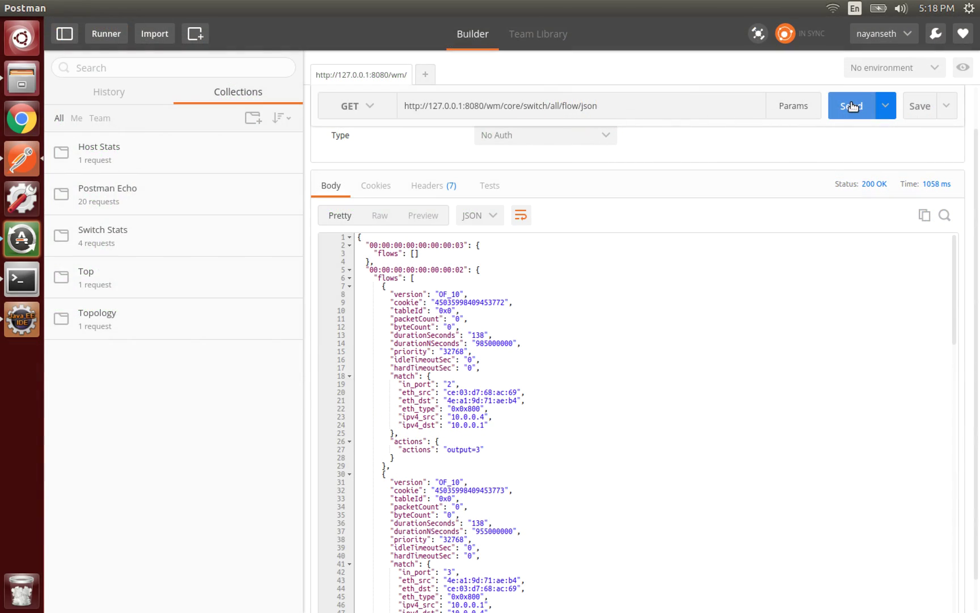
Resend the all-switch flow request and highlight switch 03's new 10.0.0.3-to-10.0.0.1 flow.
click(851, 106)
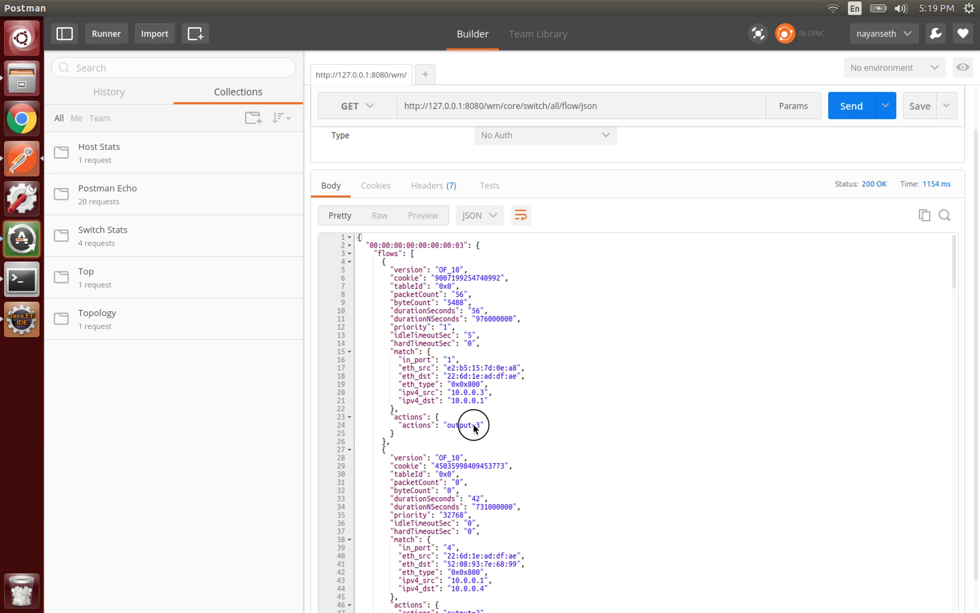
drag(455, 422, 422, 409)
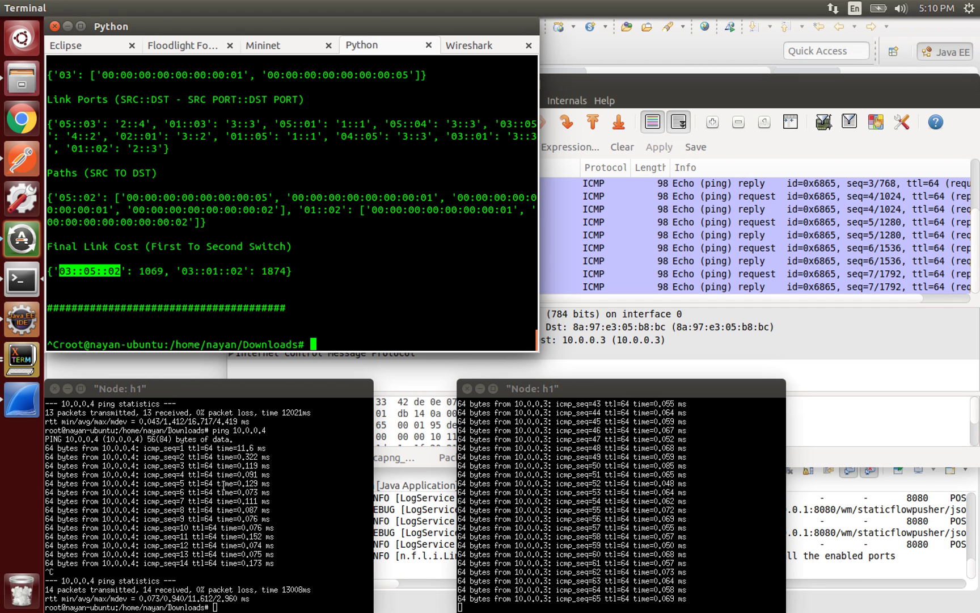
Restart the s1-eth3 capture discarding old packets, filtered to ip.addr==10.0.0.4.
click(664, 337)
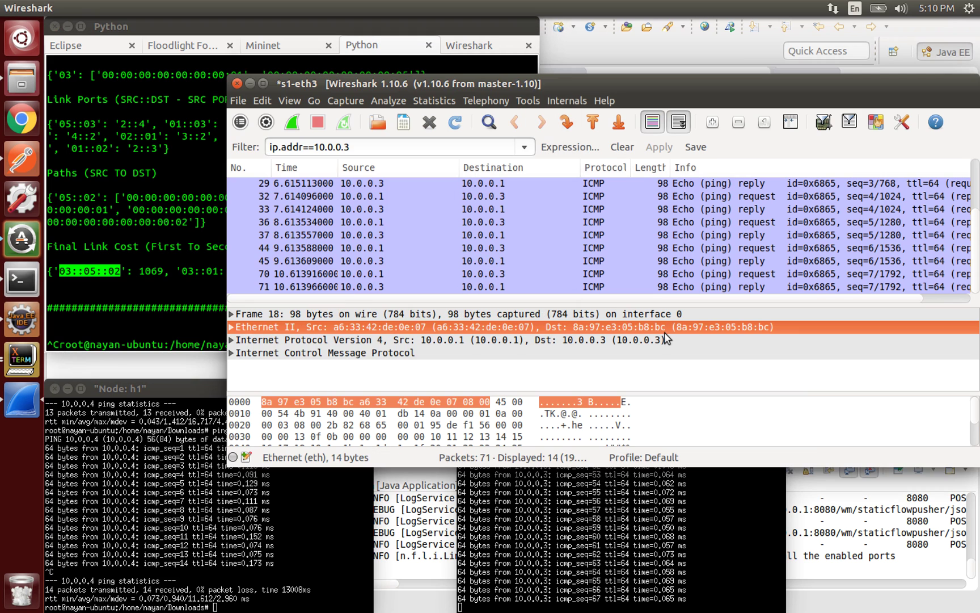
click(294, 123)
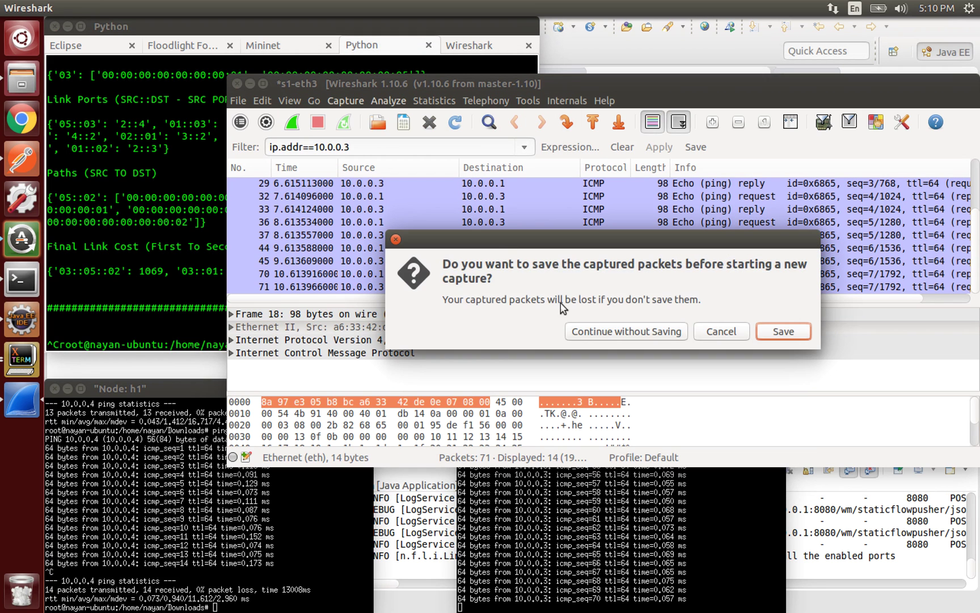
click(607, 335)
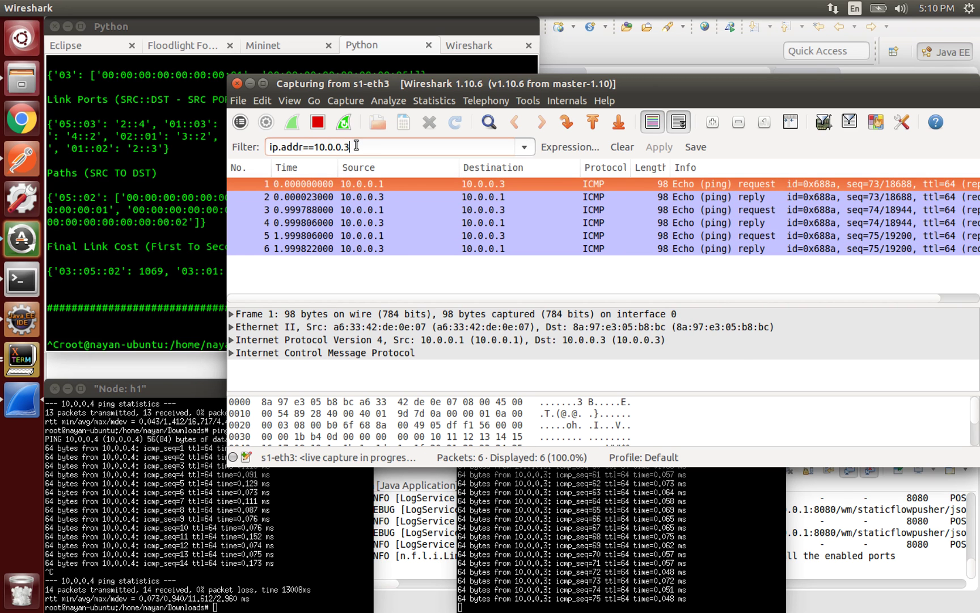
key(BackSpace)
text(4)
key(Return)
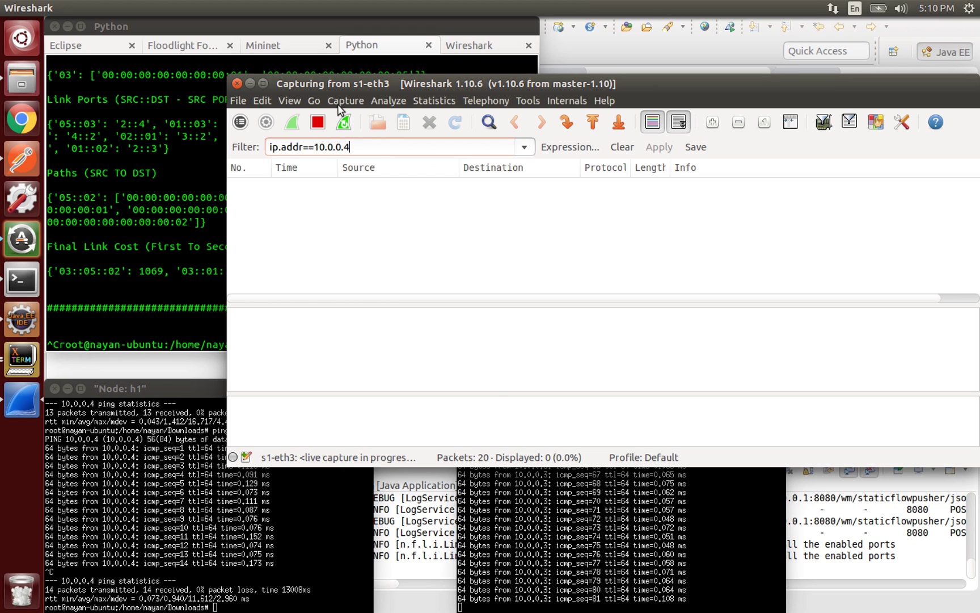
Stop the s1-eth3 capture and bring up the capture interfaces list.
click(319, 123)
click(357, 100)
click(363, 133)
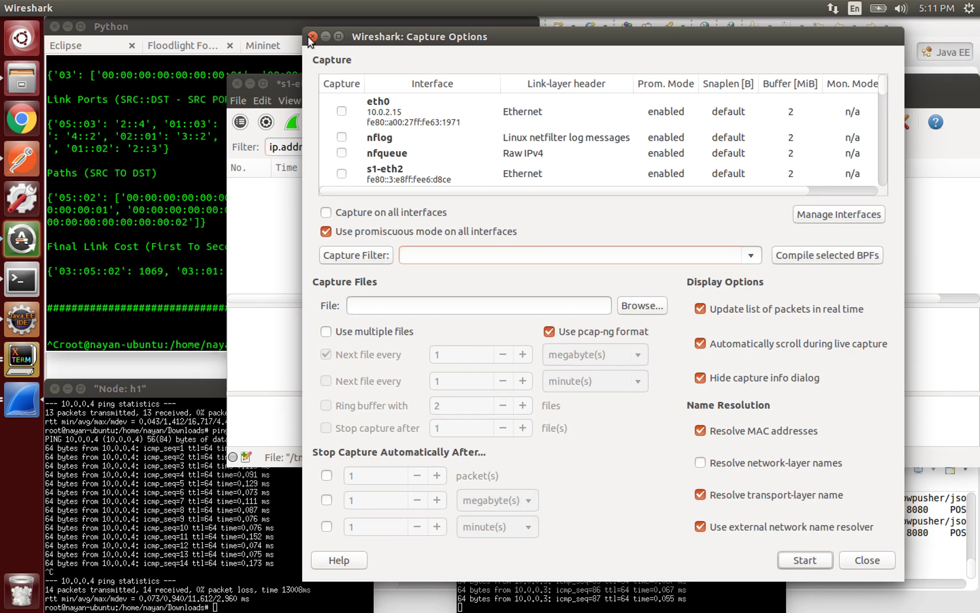
click(311, 37)
click(347, 100)
click(348, 113)
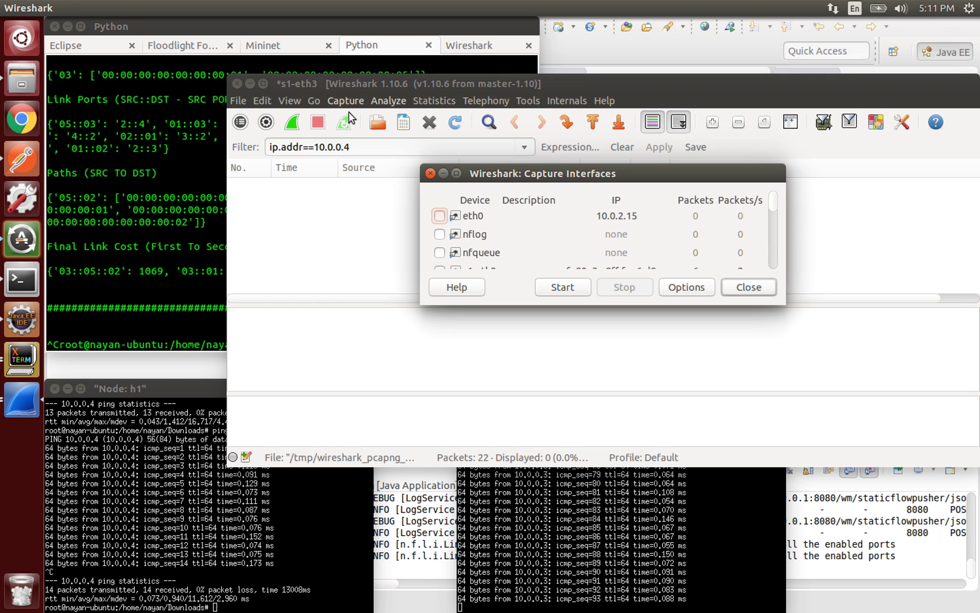
Select s2-eth1, s2-eth3, s1-eth1 and s5-eth2, drop s1-eth3, and start capturing.
scroll(545, 241, down, 3)
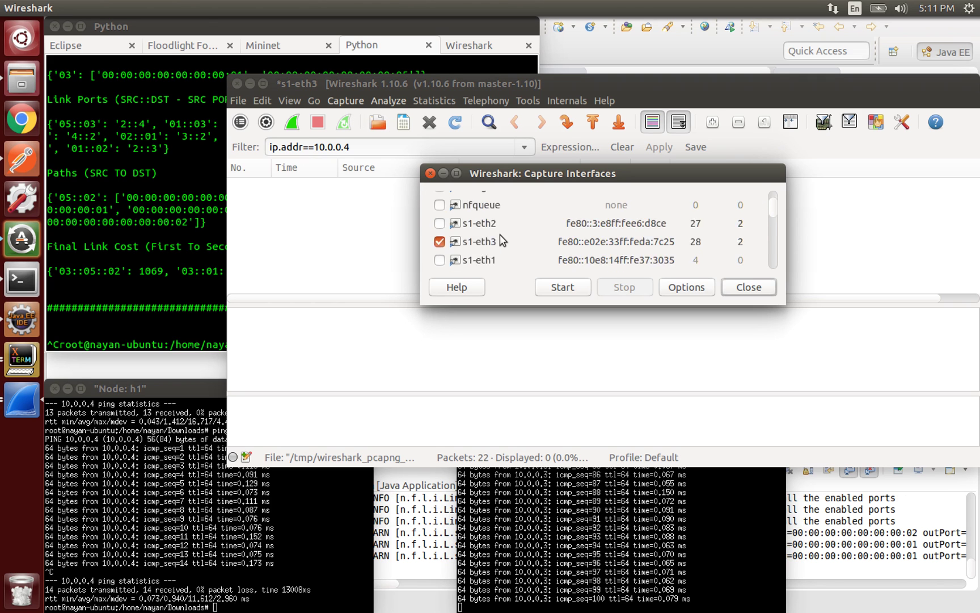
click(440, 260)
click(440, 204)
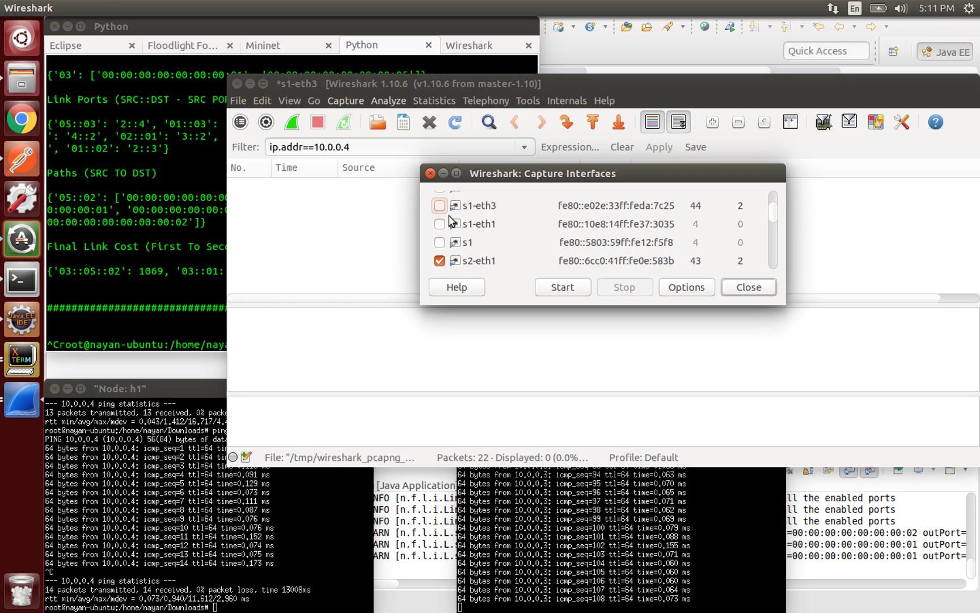
scroll(482, 244, down, 2)
click(477, 261)
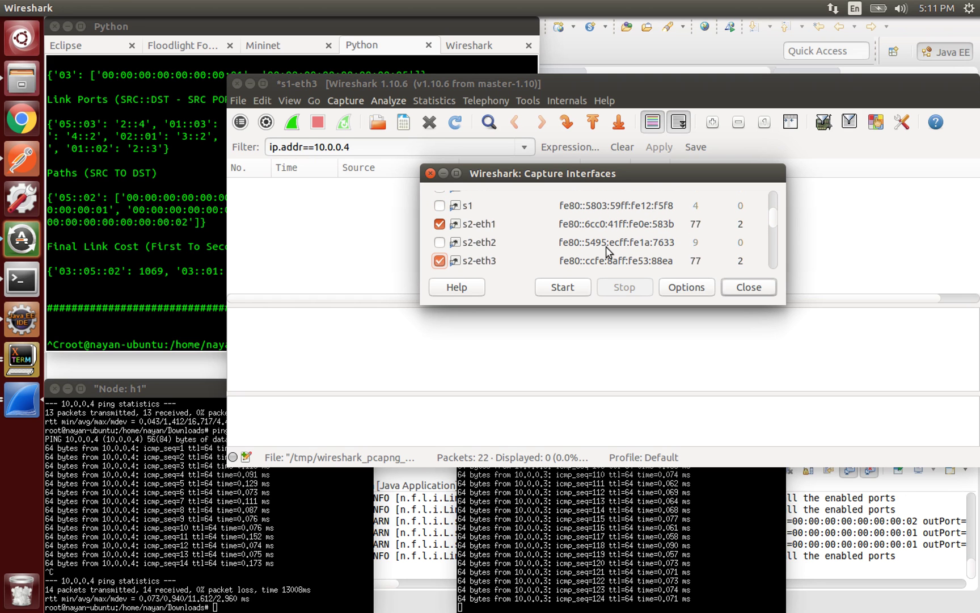
scroll(534, 258, up, 4)
click(440, 253)
scroll(472, 249, down, 5)
click(496, 237)
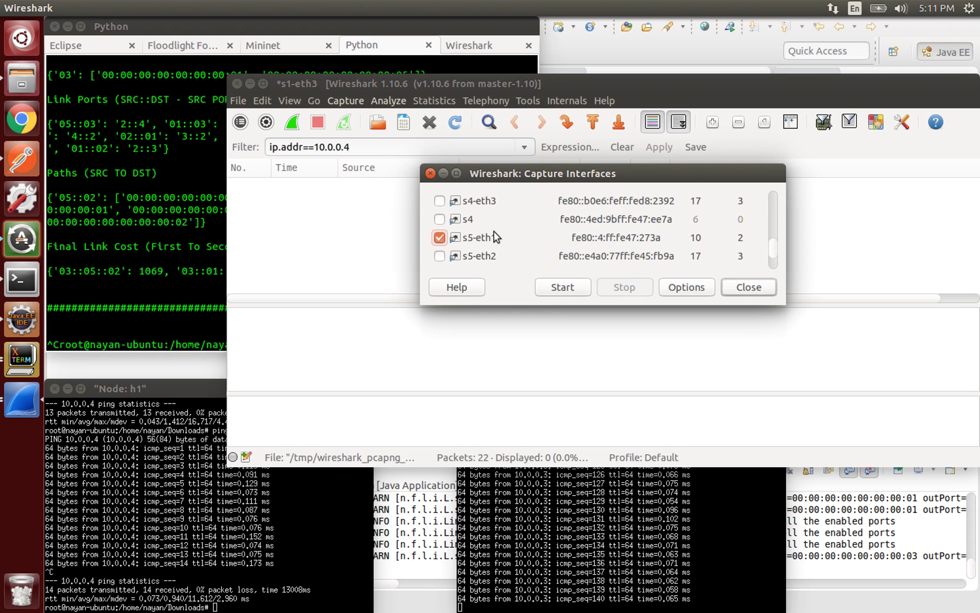
scroll(493, 236, down, 3)
scroll(466, 202, up, 1)
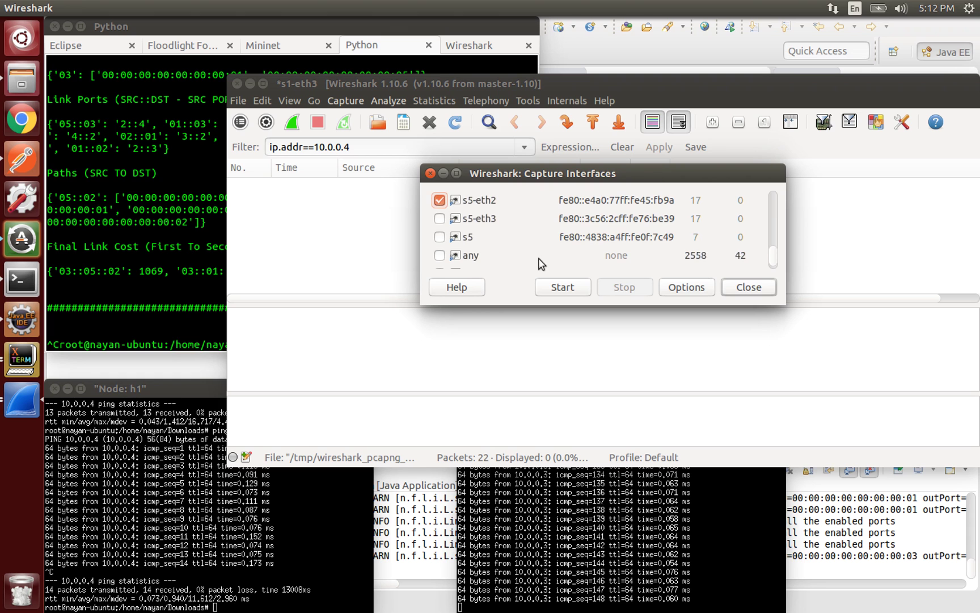
scroll(551, 232, up, 7)
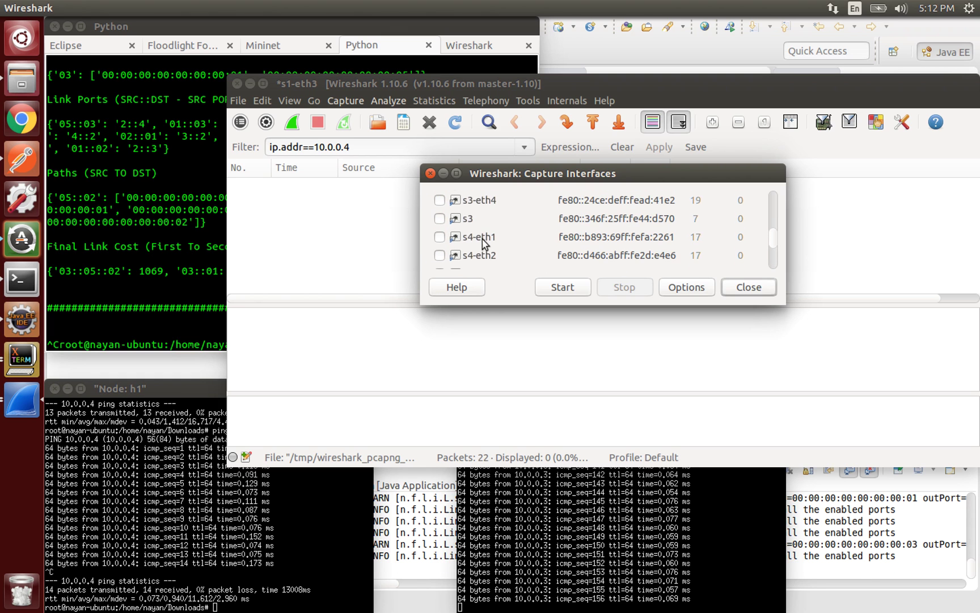
click(561, 289)
Begin the capture without saving, then open an h4 xterm running an iperf server.
click(613, 333)
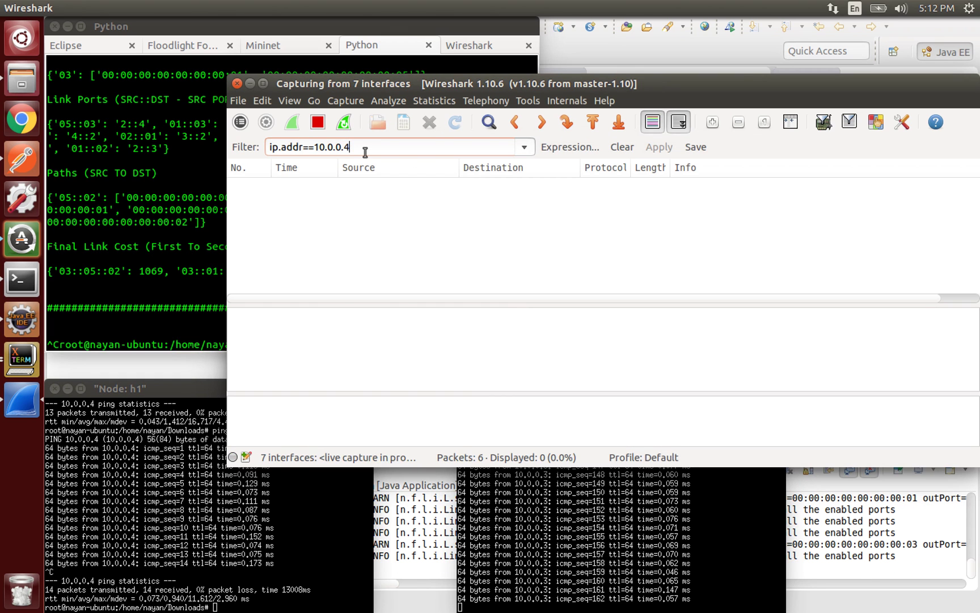
click(333, 549)
click(156, 320)
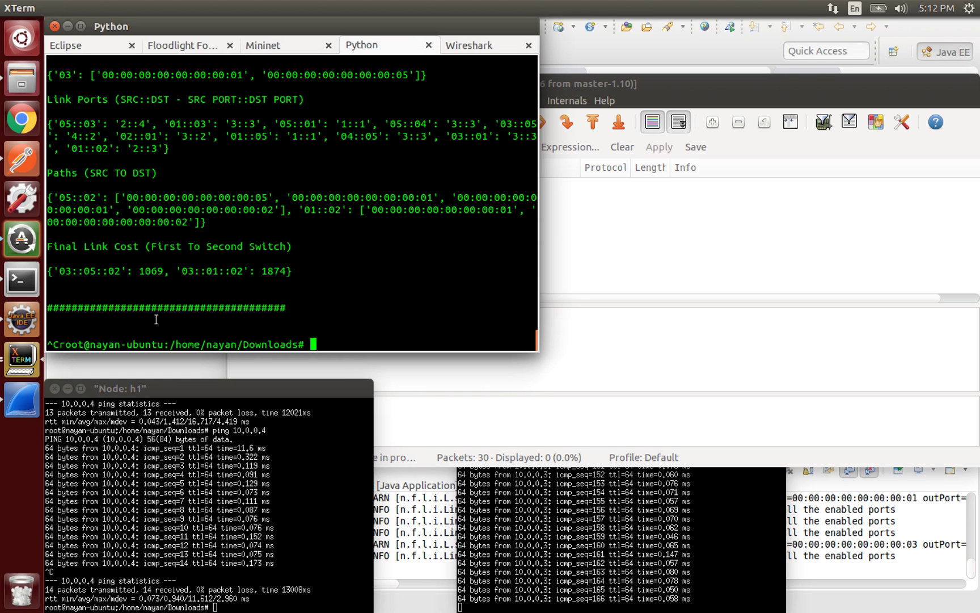
click(285, 42)
text(x)
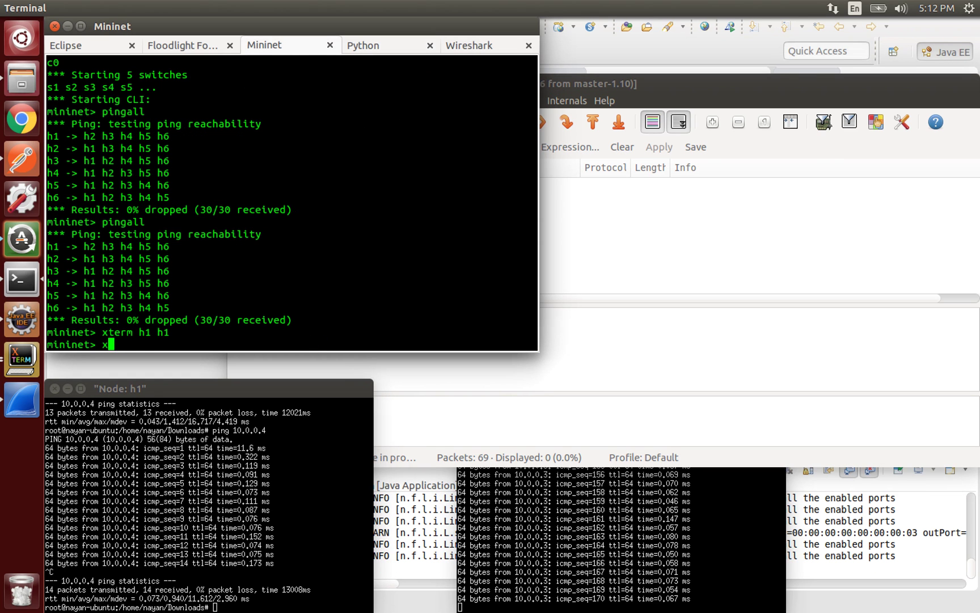
text(term h4)
key(Return)
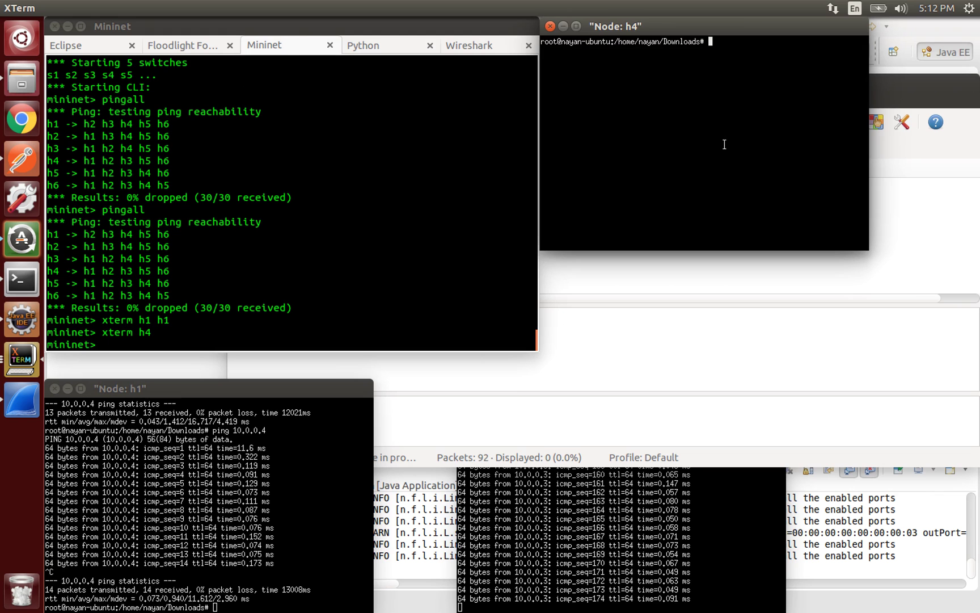
text(iperf -s)
key(Return)
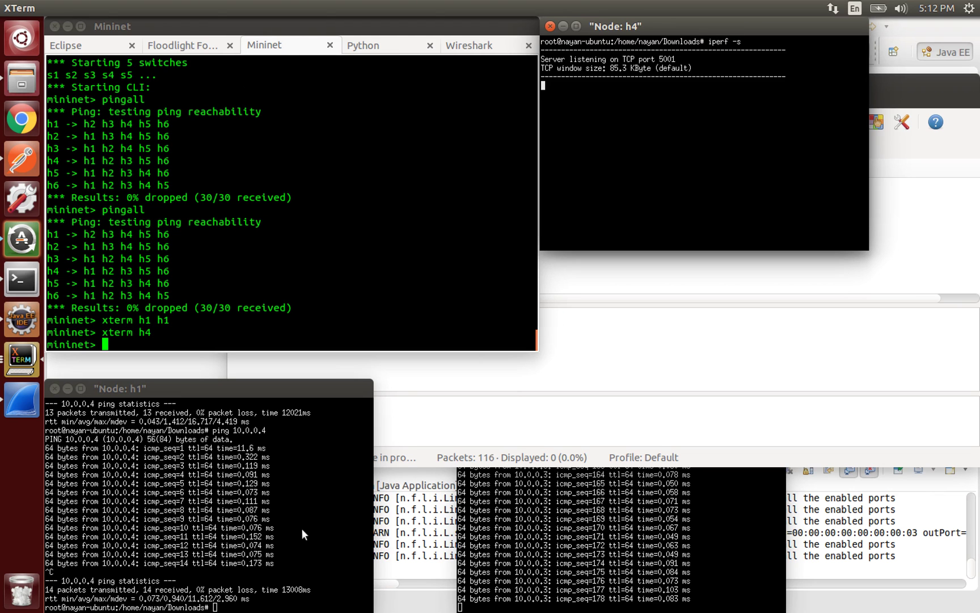
Run iperf -c 10.0.0.4 from h1, reaching 1.65 Gbits/sec.
click(303, 530)
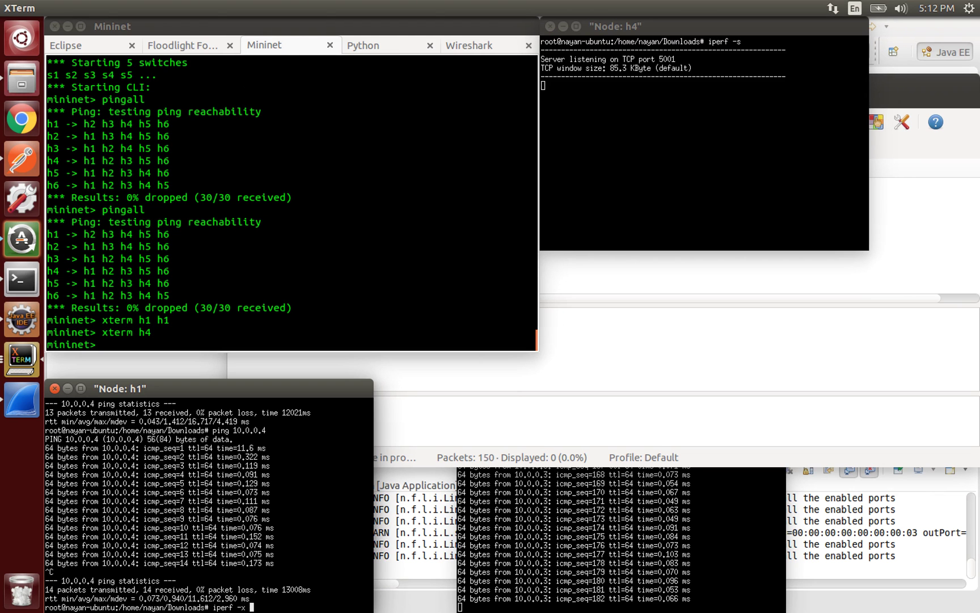
text(iperf -c 10.0.0.4)
key(Return)
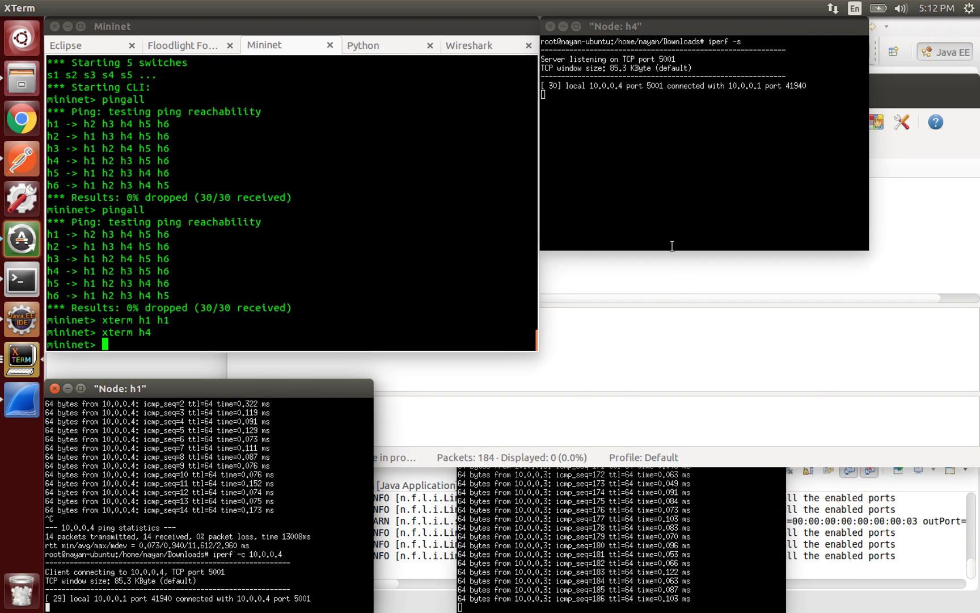
click(637, 184)
Change the Wireshark display filter to ip.addr==10.0.0.3.
click(651, 300)
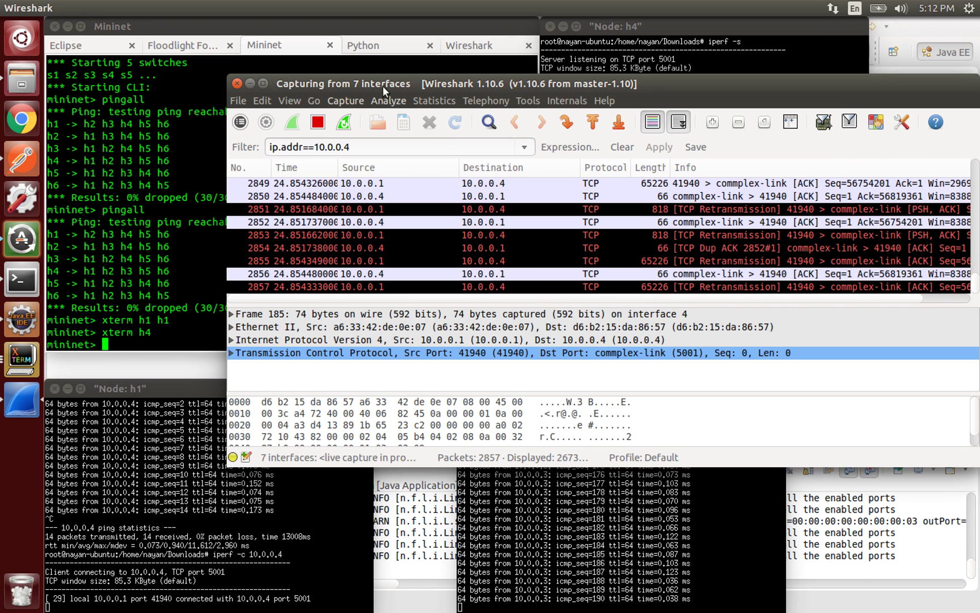
click(356, 147)
key(BackSpace)
text(3)
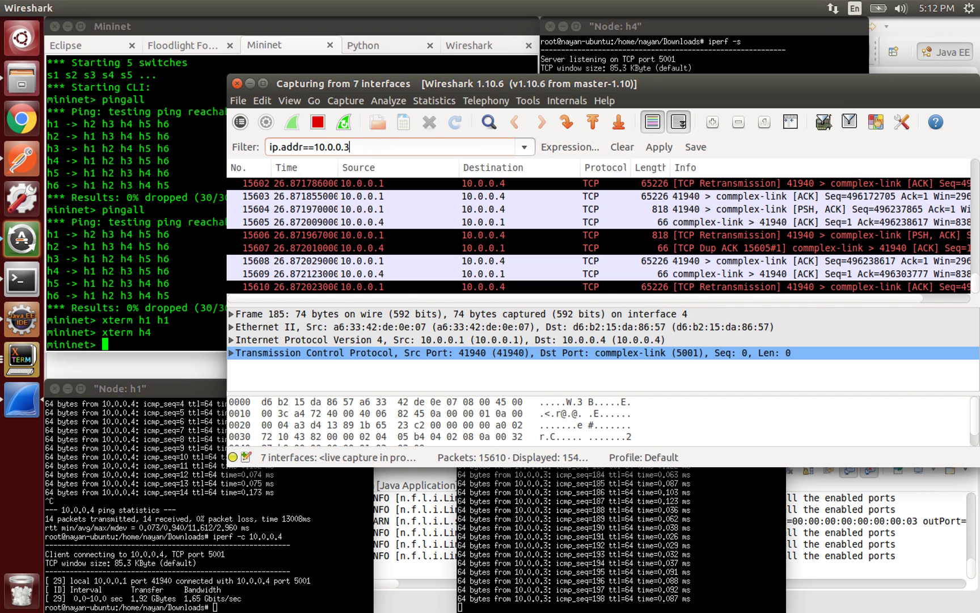
key(Return)
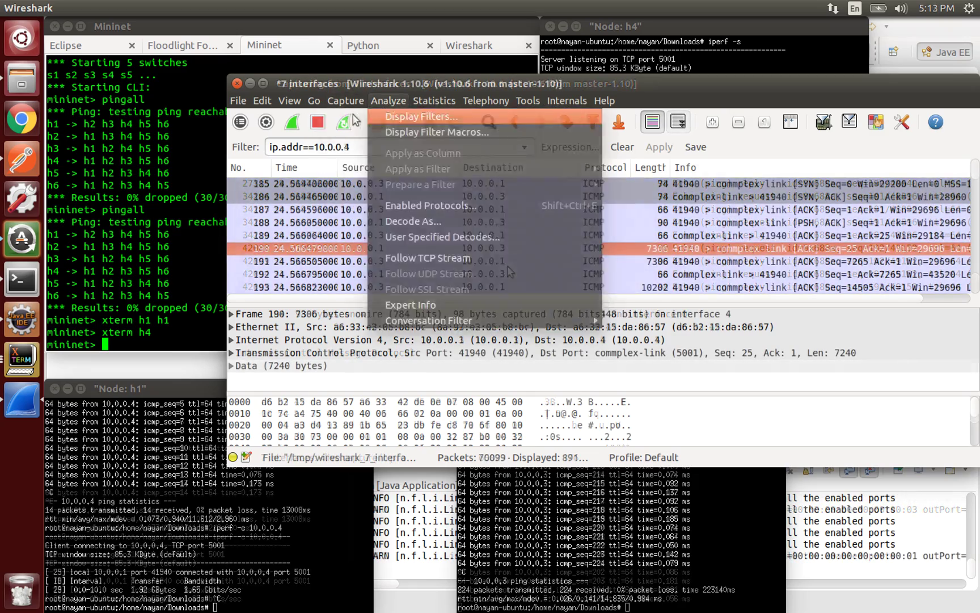
Start a fresh capture on s1-eth1, discarding the previous packets.
click(363, 117)
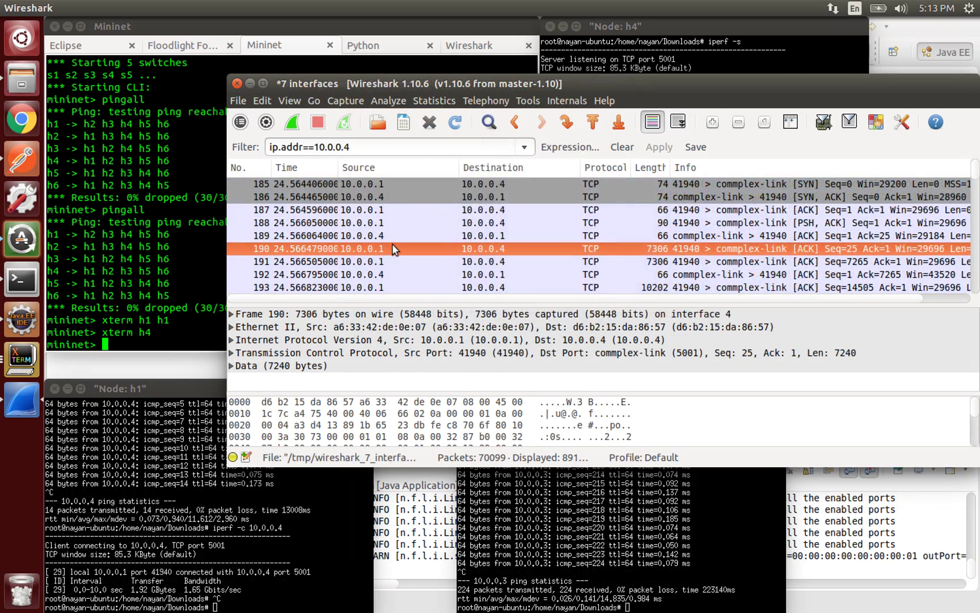
click(686, 287)
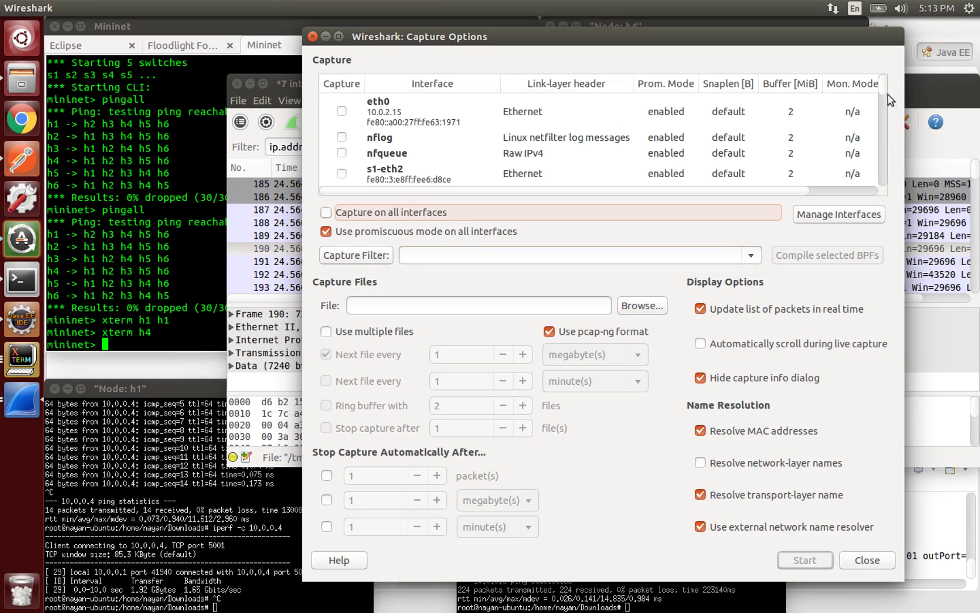
scroll(883, 93, down, 3)
scroll(631, 138, up, 3)
scroll(631, 139, down, 3)
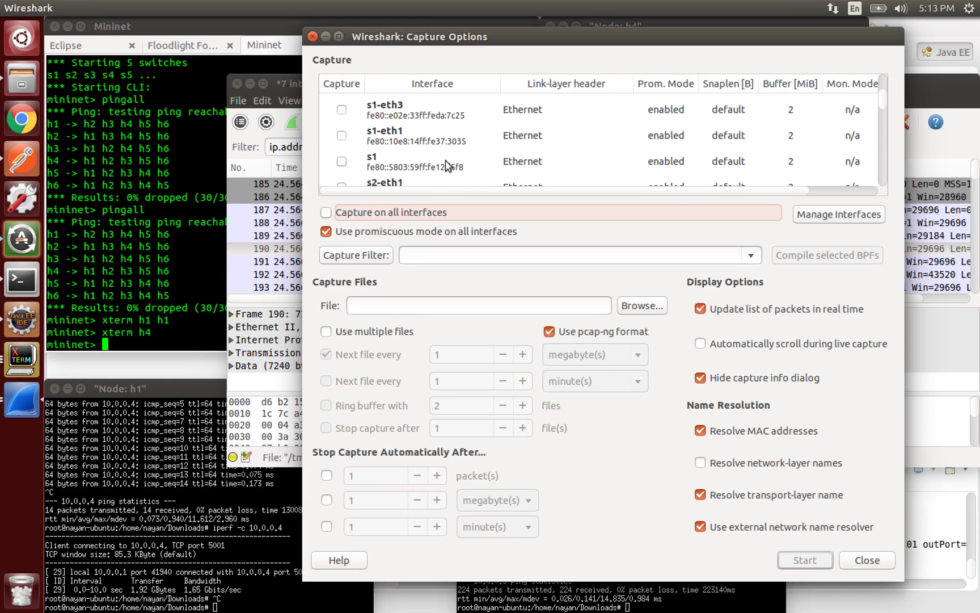
click(341, 135)
click(805, 560)
click(629, 335)
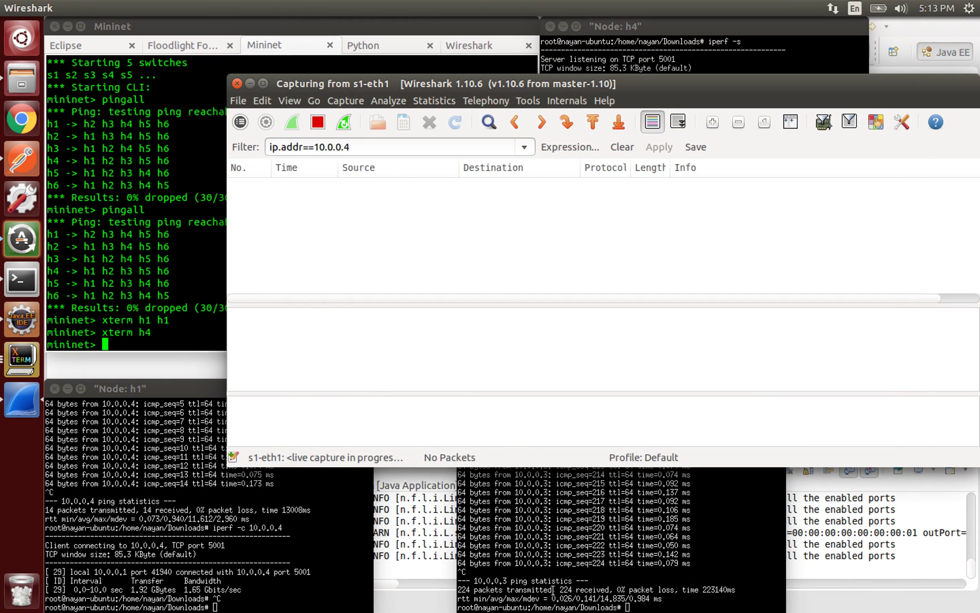
Start pinging 10.0.0.3 from an h1 terminal.
text(ping)
key(BackSpace)
key(BackSpace)
key(BackSpace)
key(BackSpace)
key(BackSpace)
text(3)
click(594, 567)
text(ping 10.0)
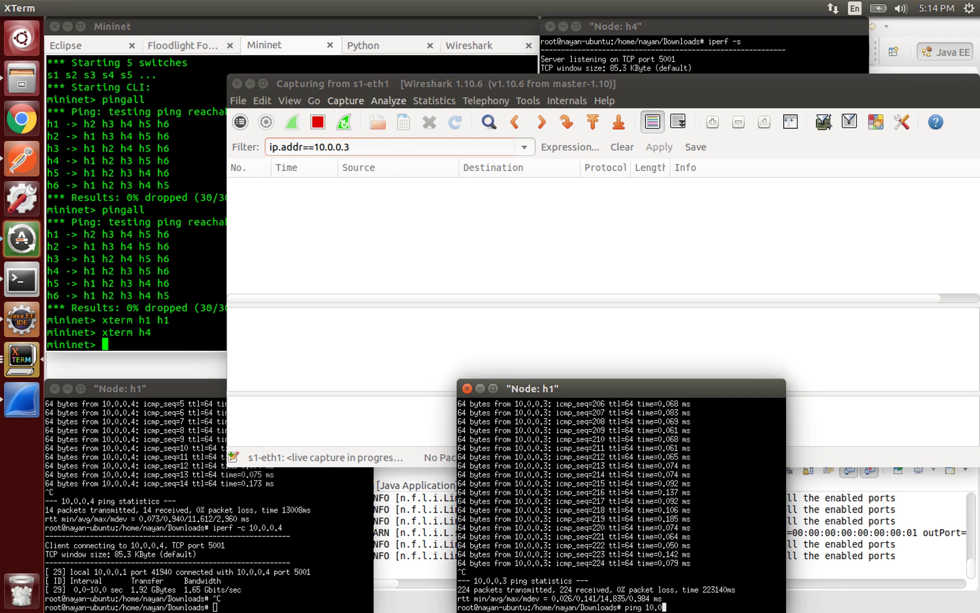
key(Return)
Rerun iperf to h4 (9.12 Gbits/sec) and begin retargeting the filter to 10.0.0.4.
click(215, 607)
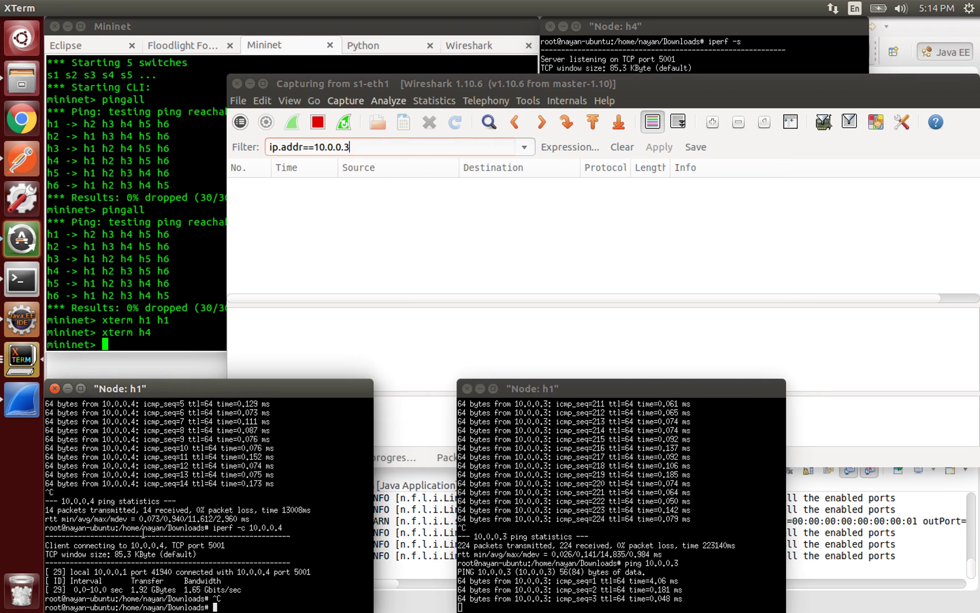
key(Up)
key(Return)
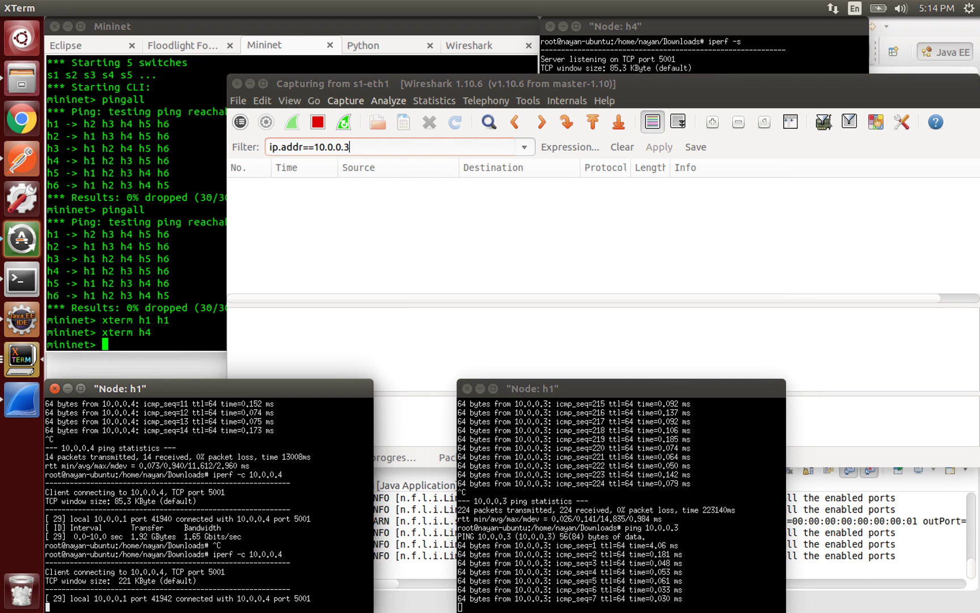
click(385, 146)
key(BackSpace)
Apply the ip.addr==10.0.0.4 display filter in Wireshark.
text(4)
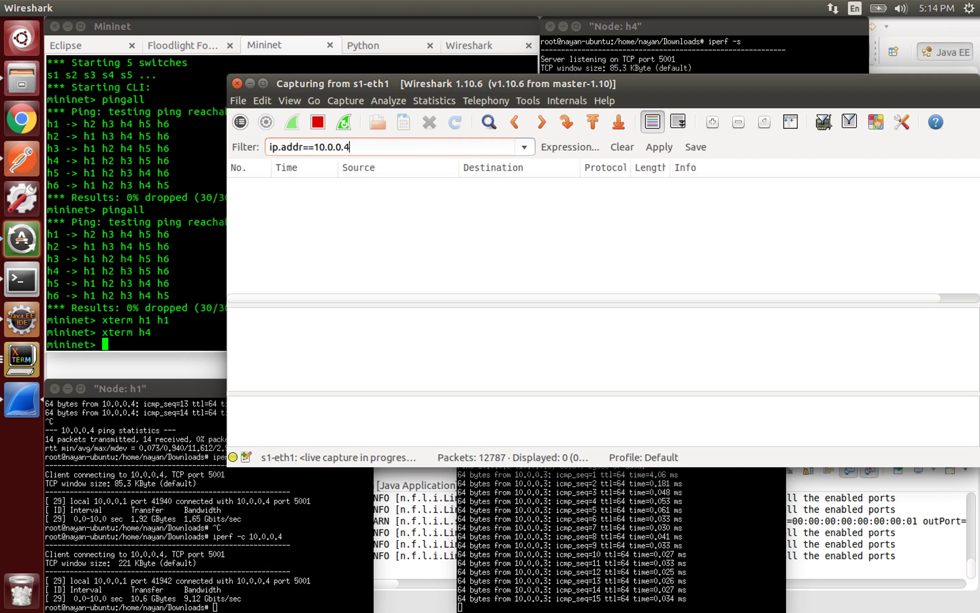
key(Return)
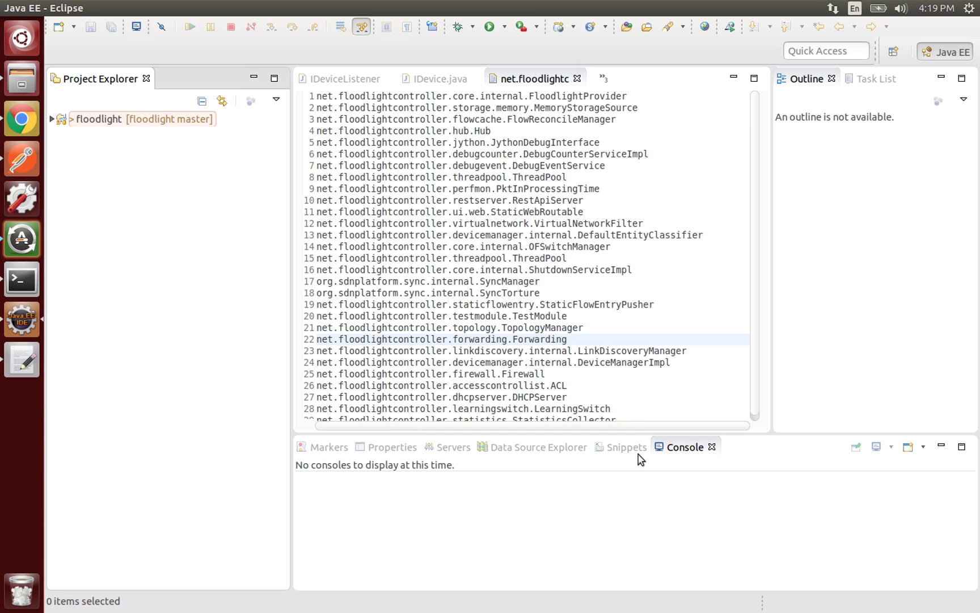
Launch the Floodlight controller via FloodlightLaunch and restart the fatTreeTopo.py Mininet topology.
click(505, 29)
click(518, 45)
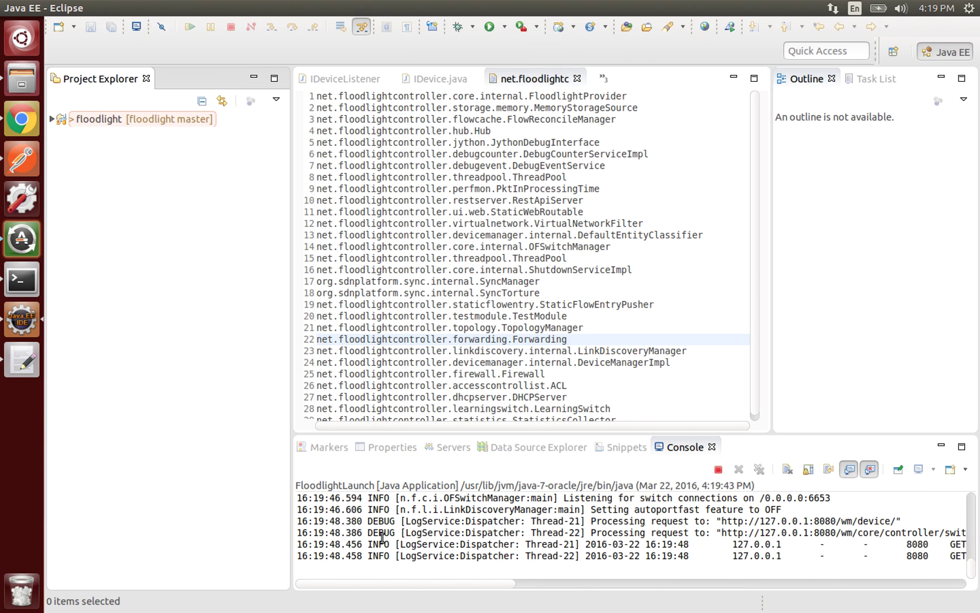
click(22, 280)
click(264, 44)
key(Up)
key(Return)
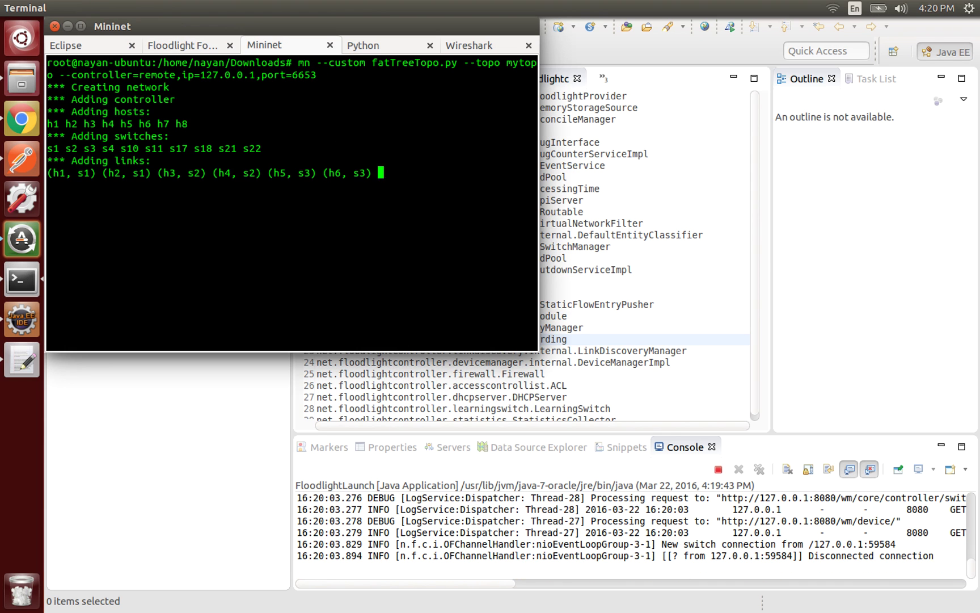
Run pingall twice to confirm all eight hosts reach each other with 0% dropped.
key(Return)
key(Return)
key(Return)
text(pingall)
key(Return)
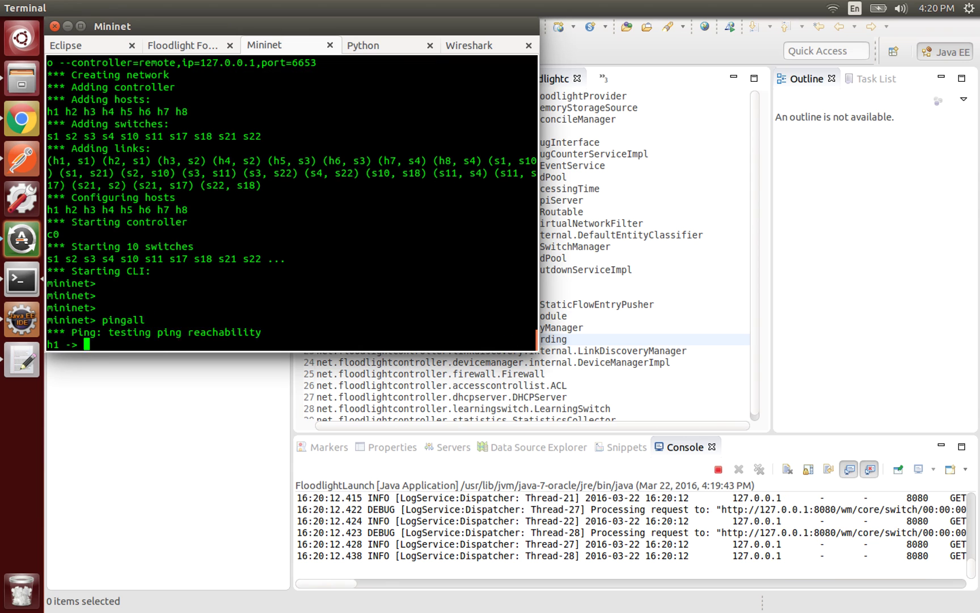
key(Up)
key(Return)
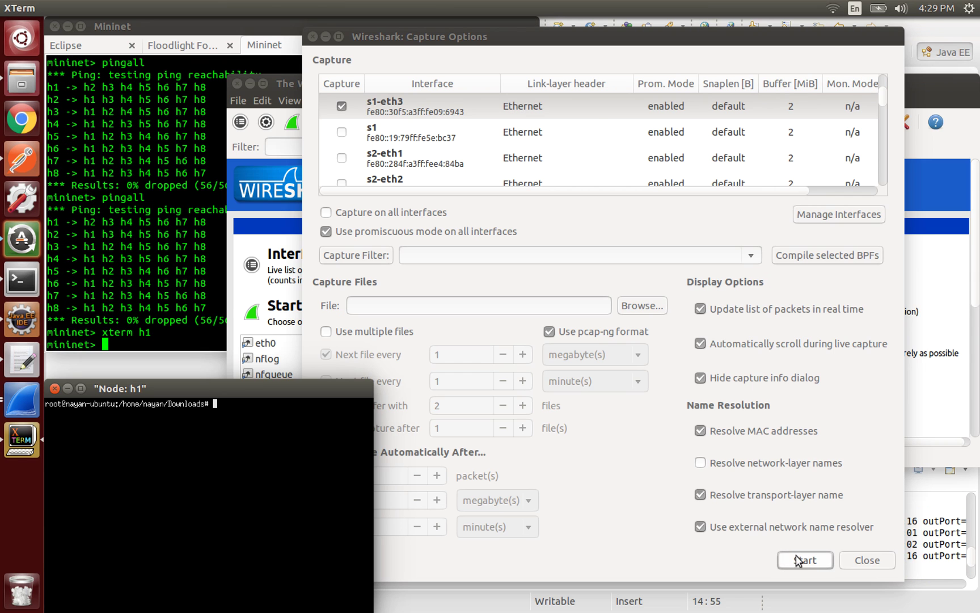
Start the Wireshark capture on s1-eth3 and ping 10.0.0.3 from h1.
click(804, 560)
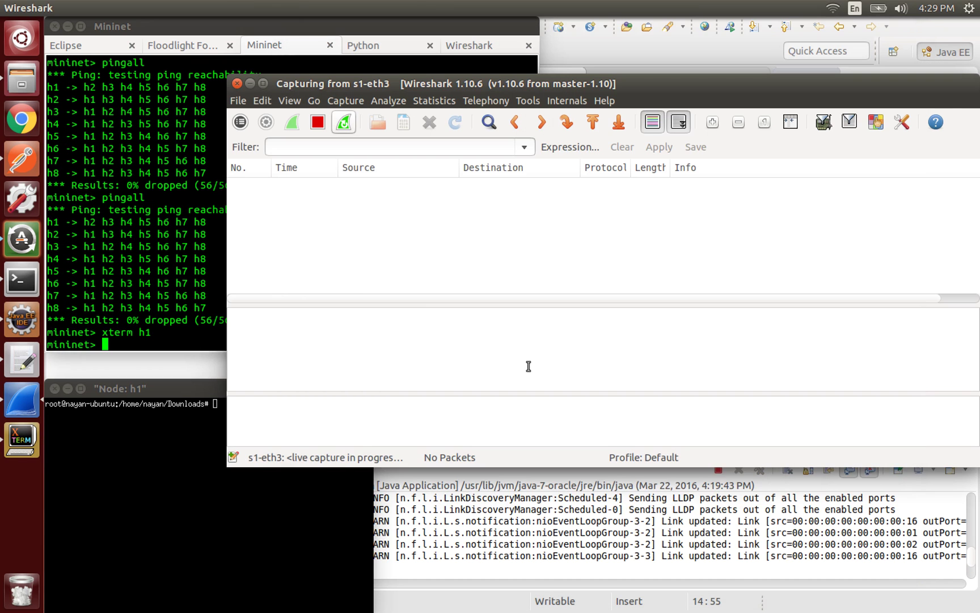
click(185, 431)
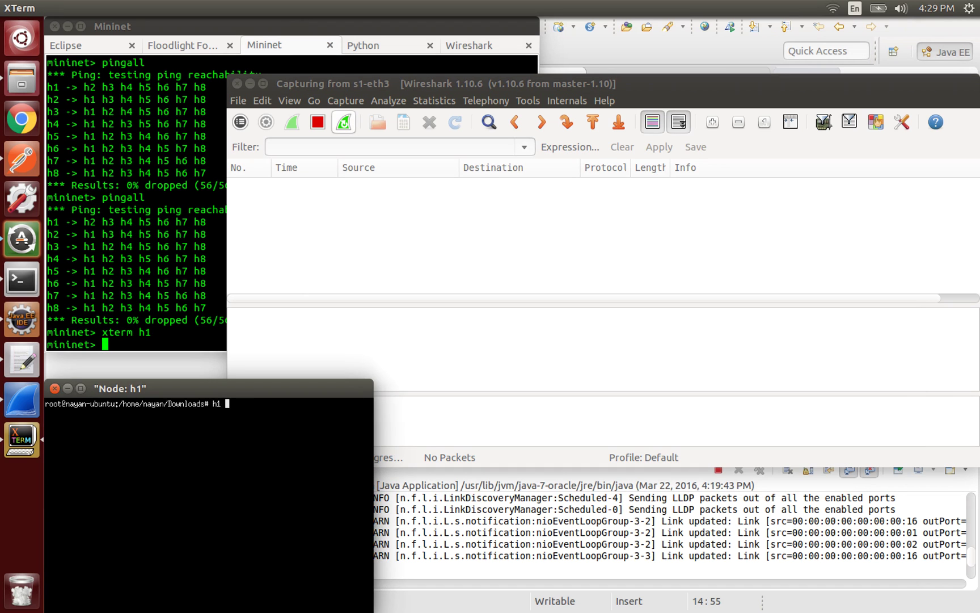
text(3)
key(Return)
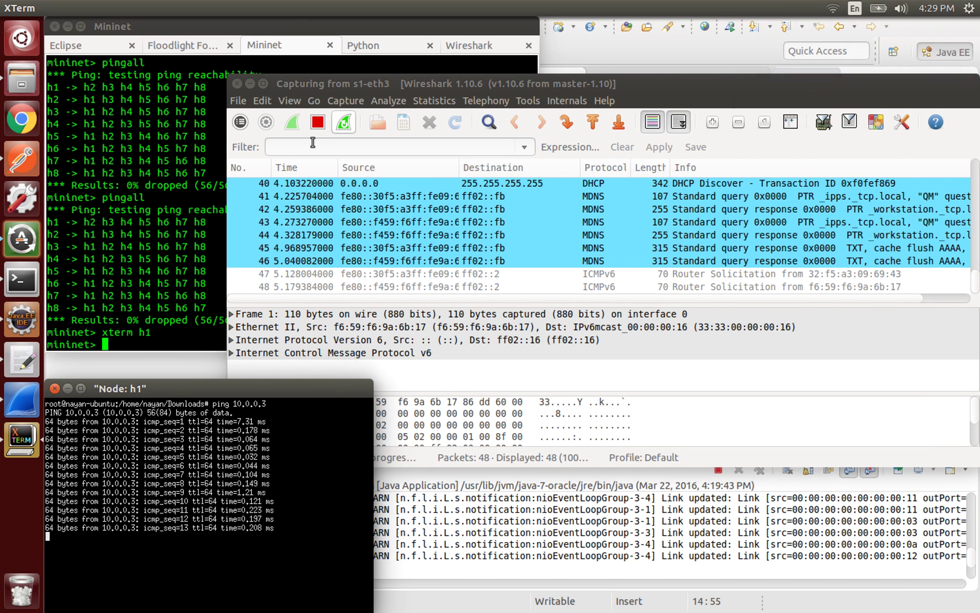
Filter the capture to ip.addr==10.0.0.3, then stop h1's ping.
click(341, 146)
text(ip.addr==10.0.0.3)
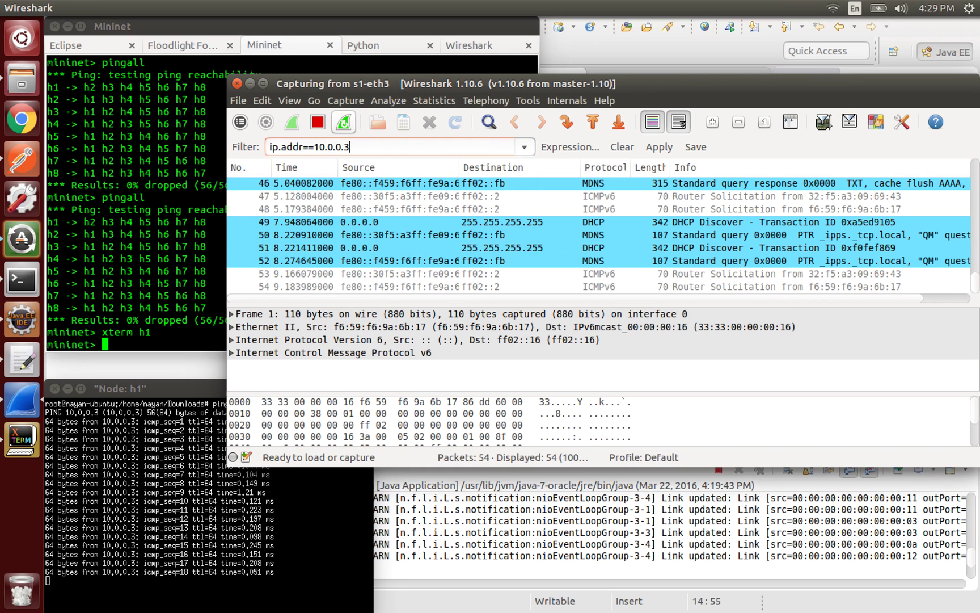
key(Return)
click(137, 524)
key(ctrl+c)
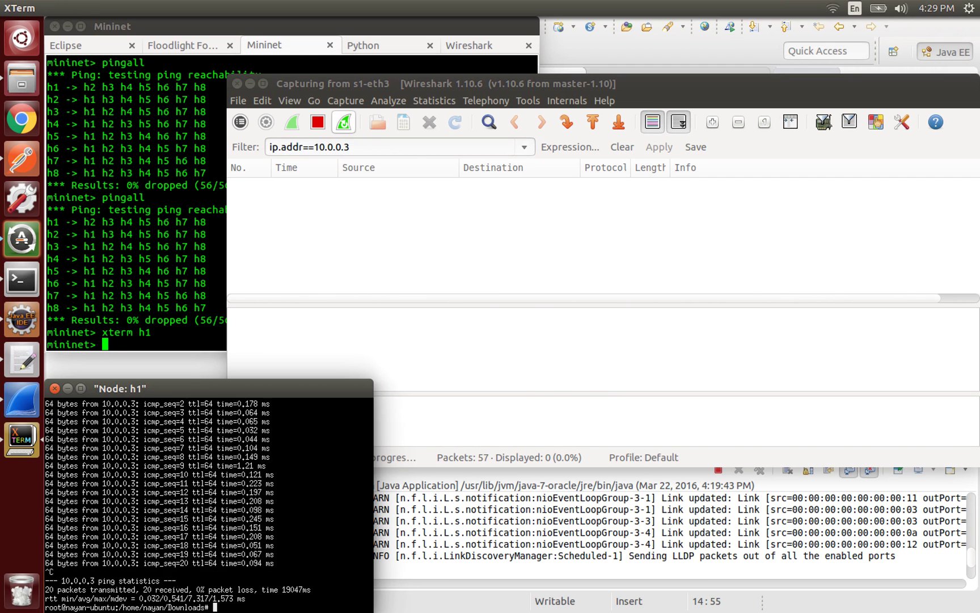
Ping 10.0.0.4 from h1 instead of 10.0.0.3.
key(Up)
key(BackSpace)
text(4)
key(Return)
click(374, 220)
Edit the Wireshark display filter address to 10.0.0.4.
click(344, 122)
click(368, 147)
key(BackSpace)
text(4)
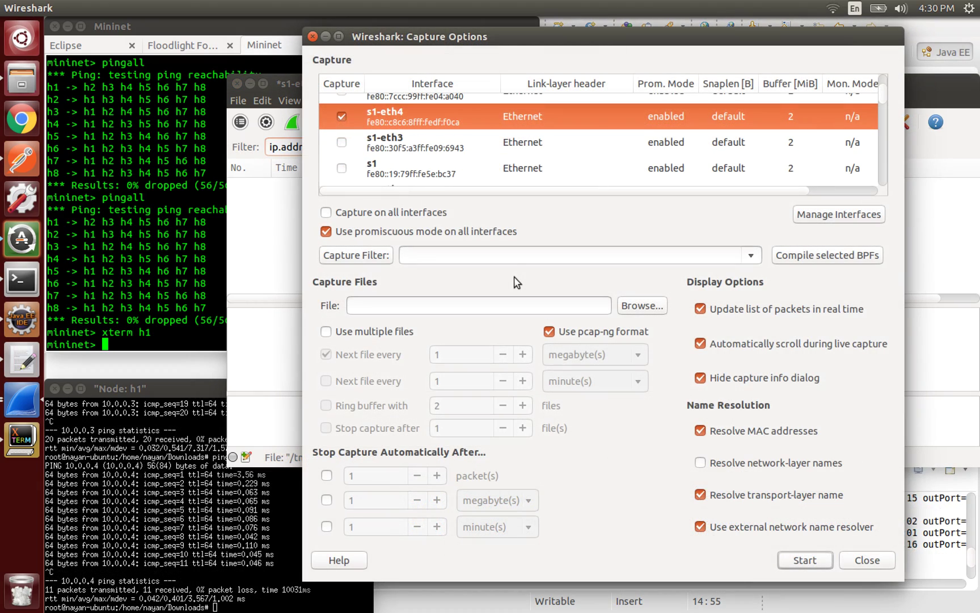
Start a fresh s1-eth4 capture without saving the old one and briefly ping 10.0.0.3 from h1.
click(802, 567)
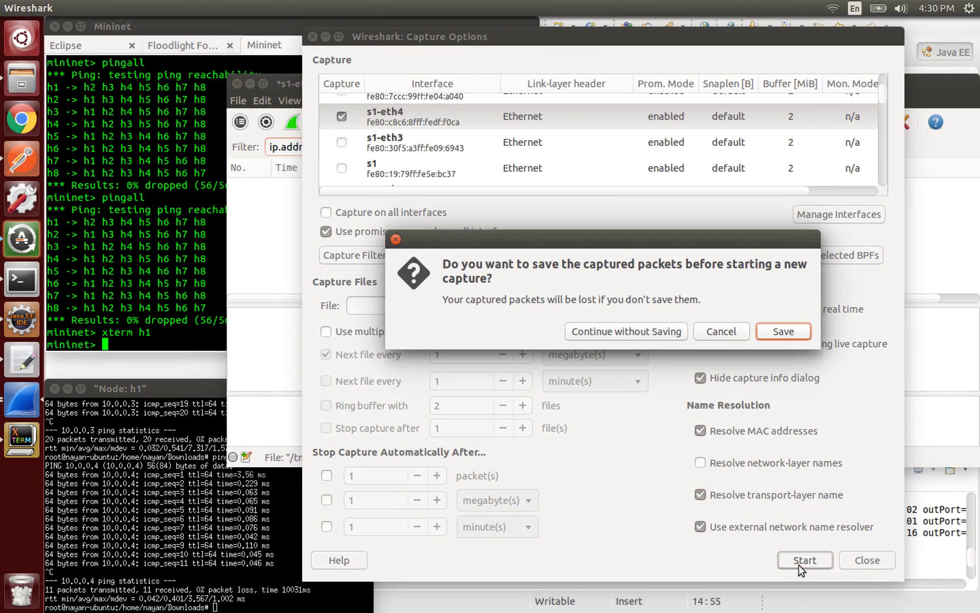
click(658, 337)
text(3)
click(148, 525)
key(Return)
key(Return)
key(Return)
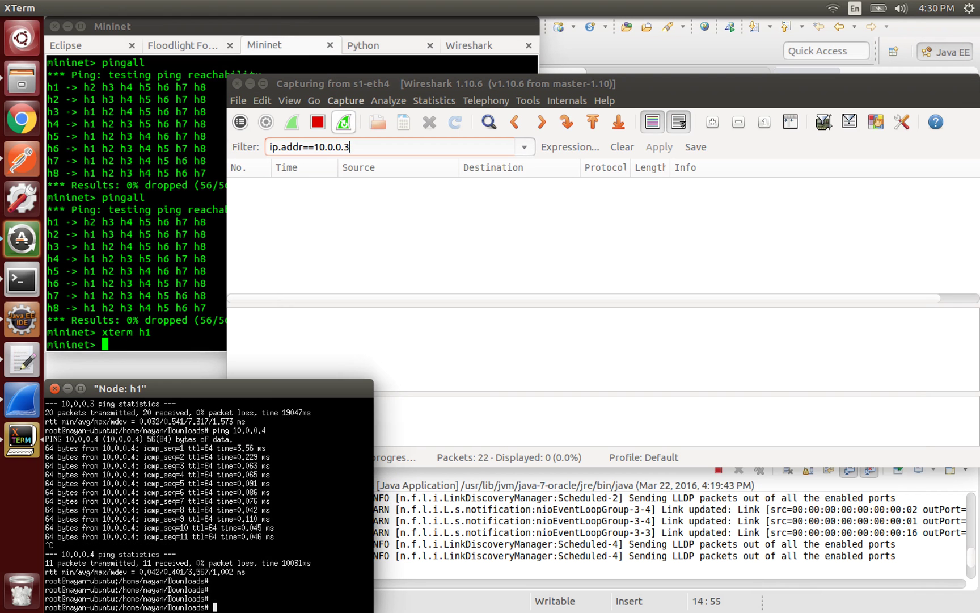
key(Return)
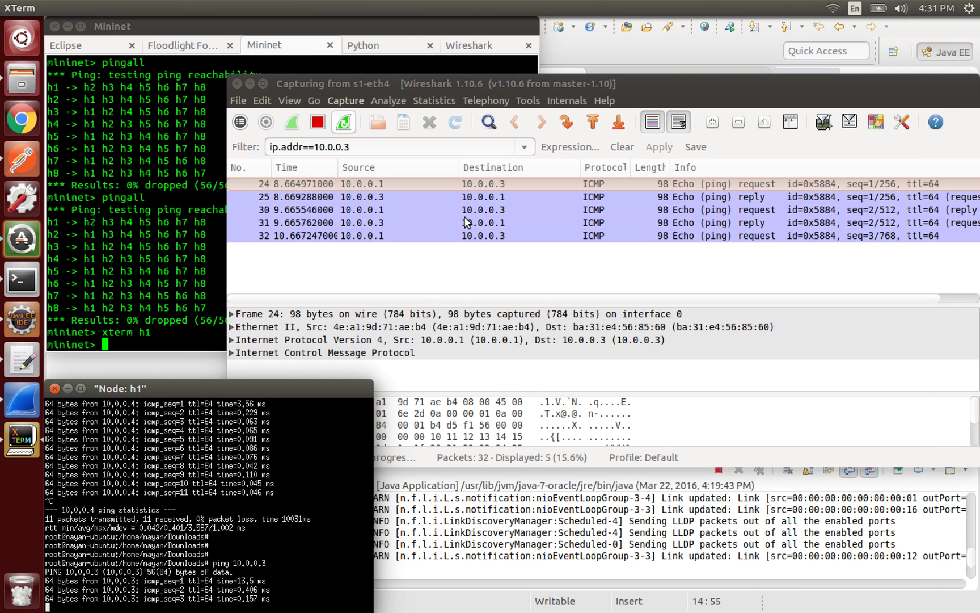
key(ctrl+c)
key(Return)
key(Return)
key(Return)
key(Return)
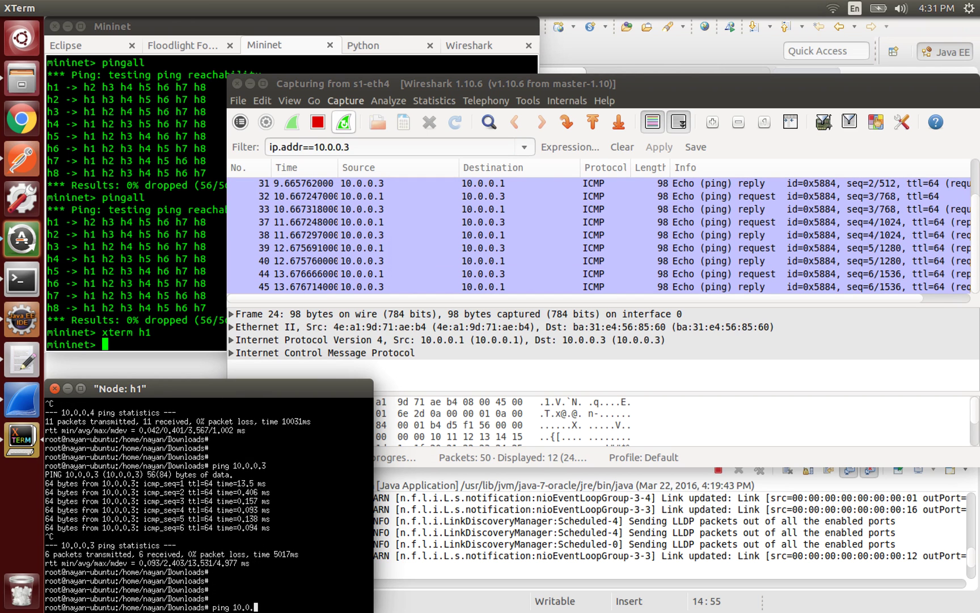
Ping 10.0.0.4 from h1 and filter the capture to ip.addr==10.0.0.4.
text(ping 10.0.0.4)
key(Return)
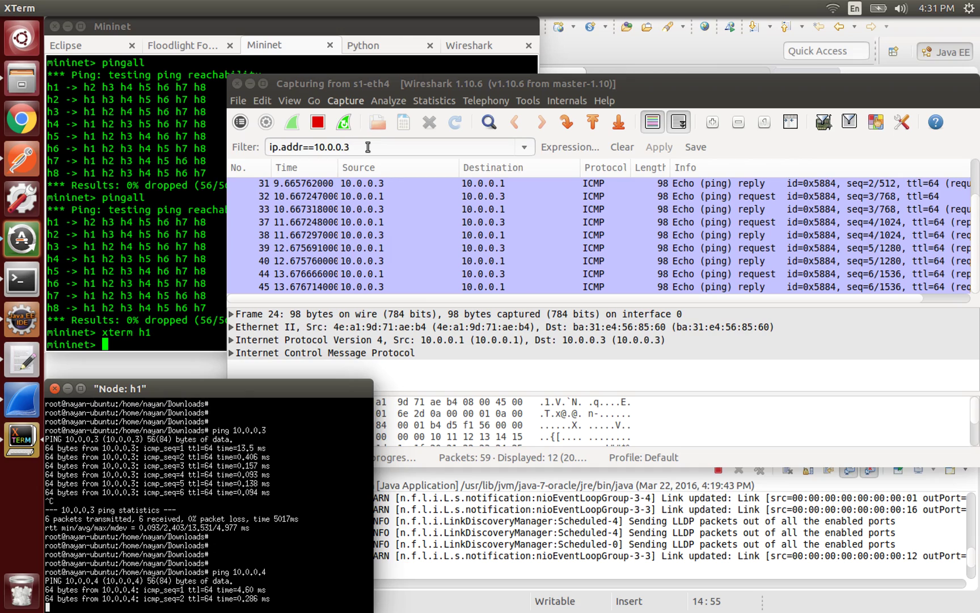
click(367, 147)
key(BackSpace)
text(4)
key(Return)
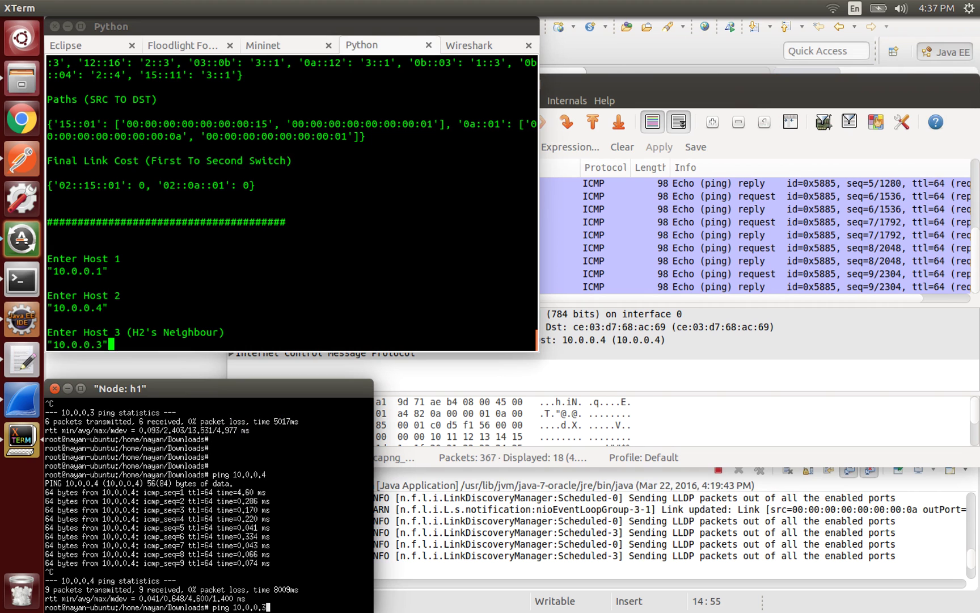
Ping 10.0.0.3 from h1, give the balancer 10.0.0.3 as H2's neighbour, and review the 02::15::01 path output.
key(Return)
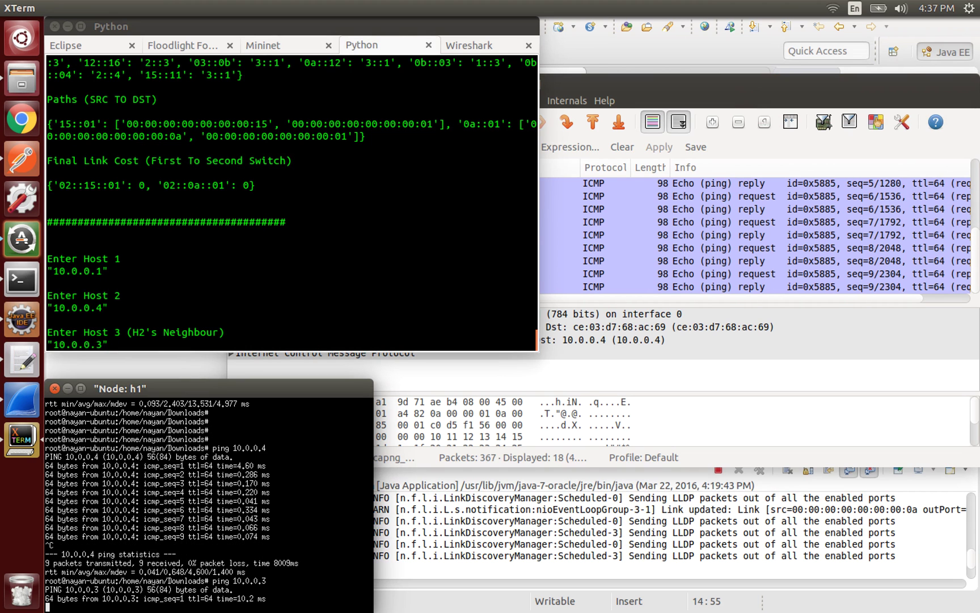
click(286, 258)
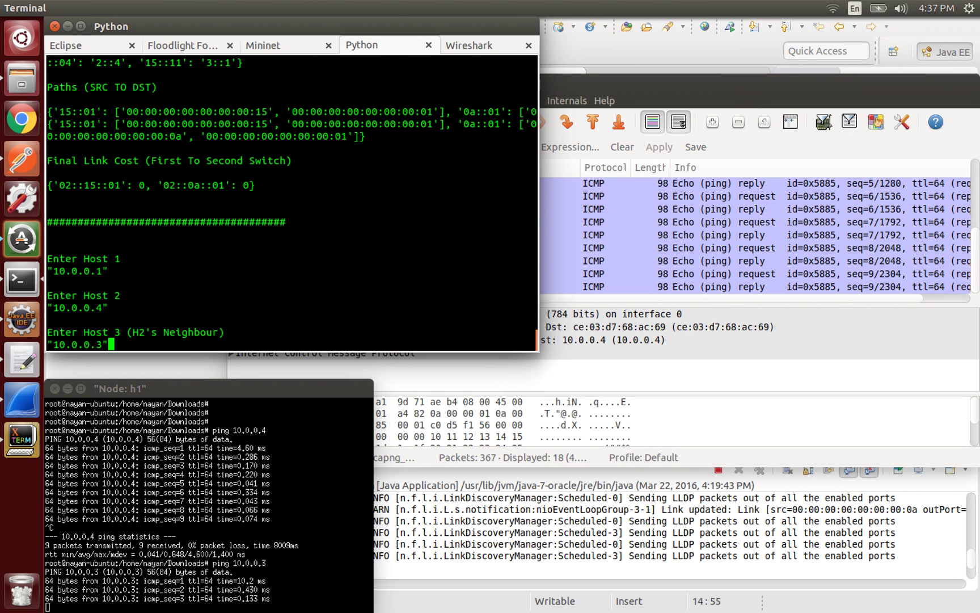
key(Return)
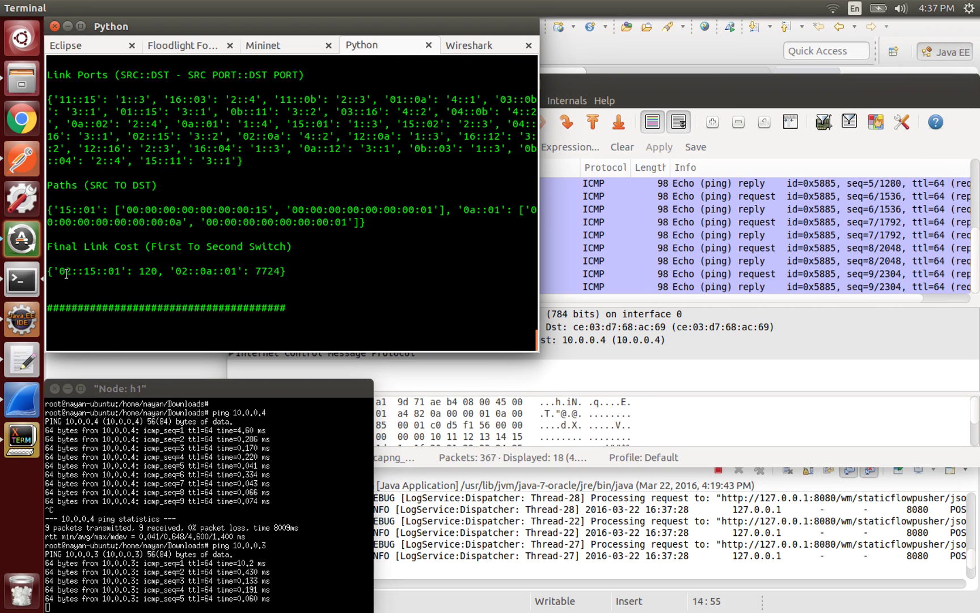
double_click(112, 272)
click(114, 272)
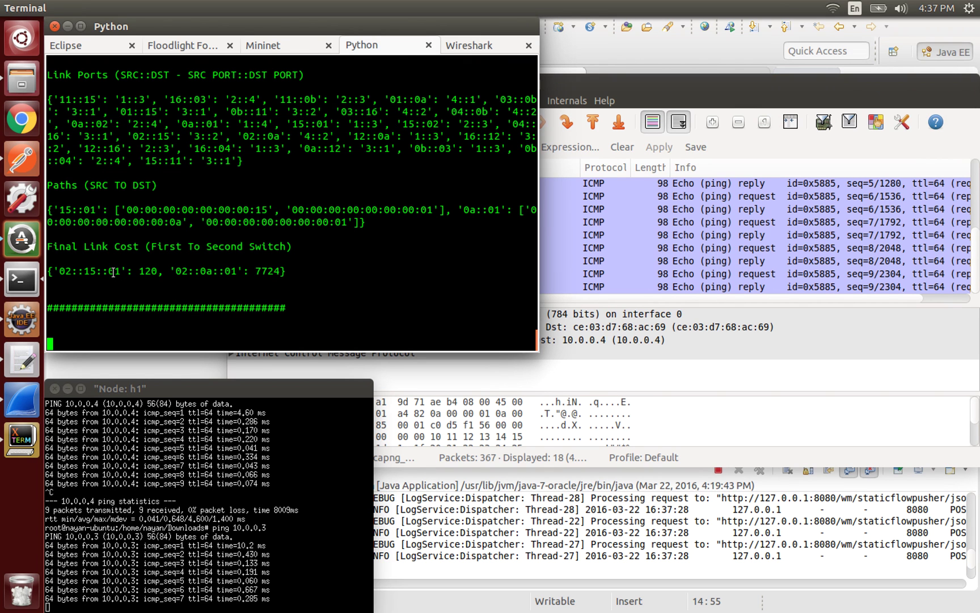
scroll(177, 305, up, 10)
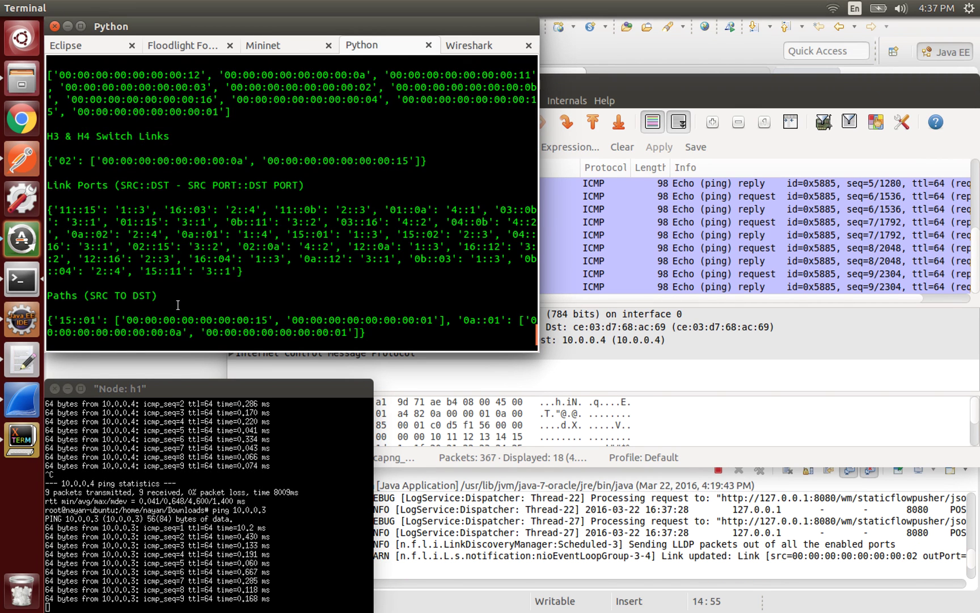
scroll(177, 306, up, 5)
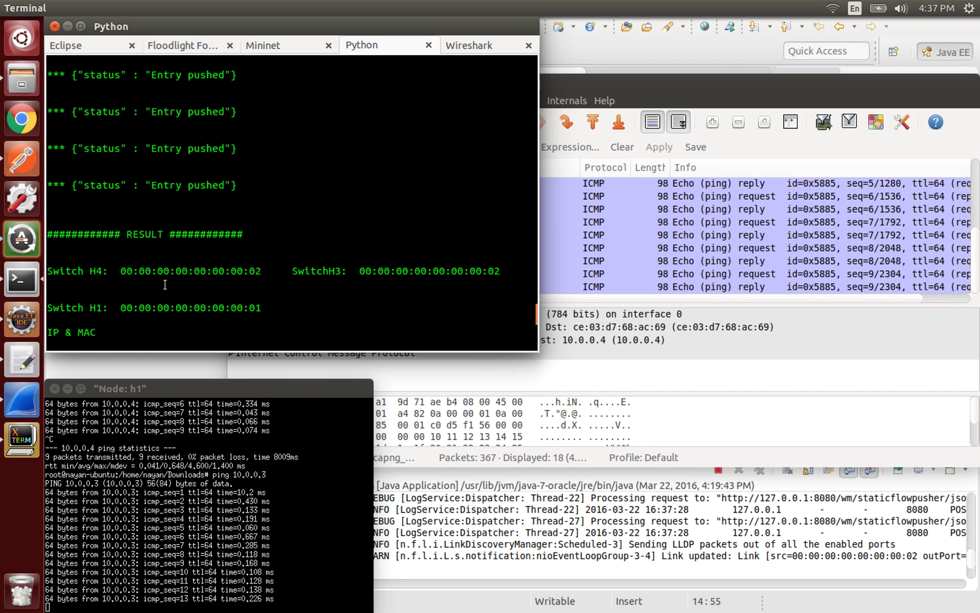
scroll(165, 284, up, 5)
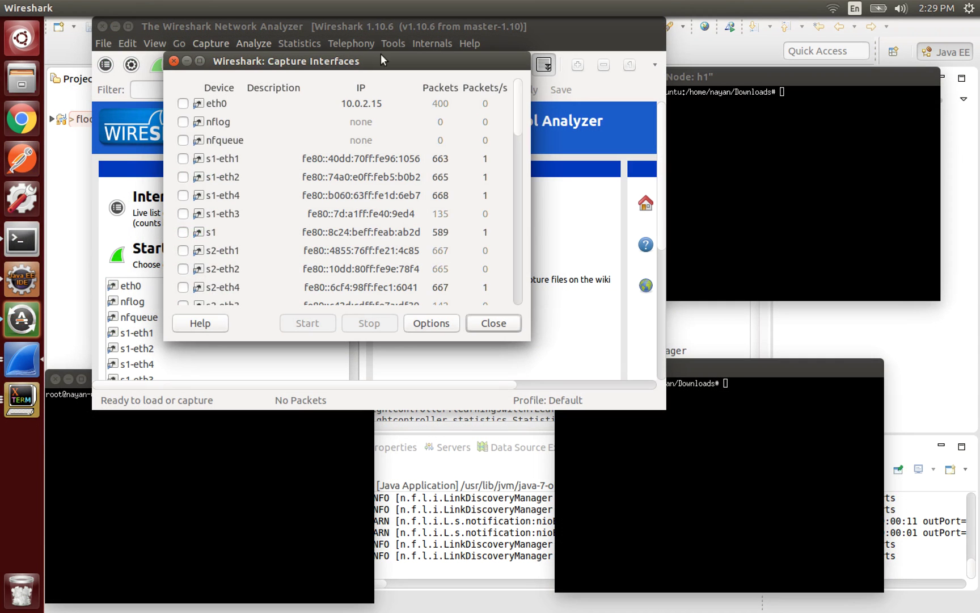
Add s1-eth3 and s2-eth3 to the selected switch ports and start capturing.
click(183, 213)
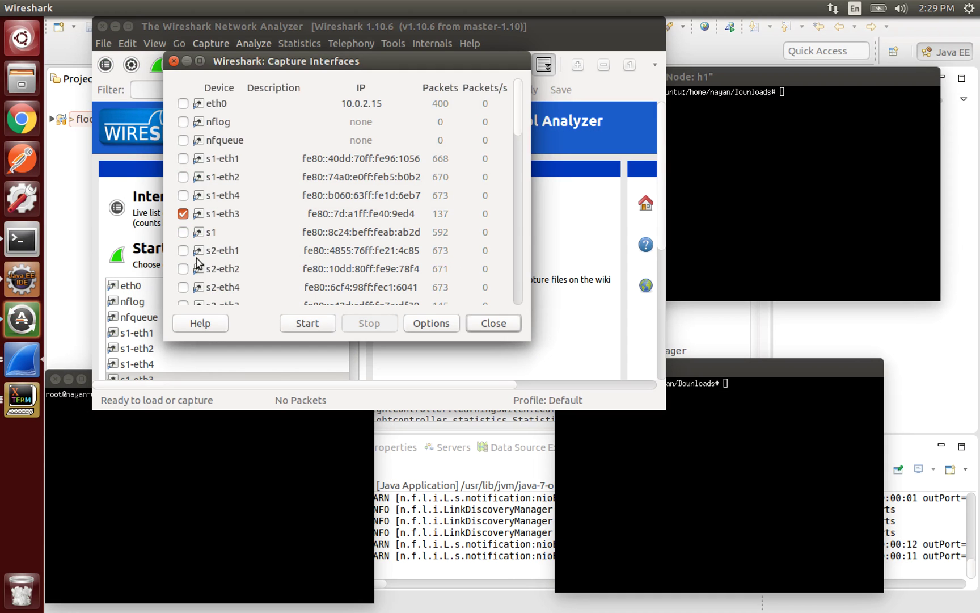
click(183, 305)
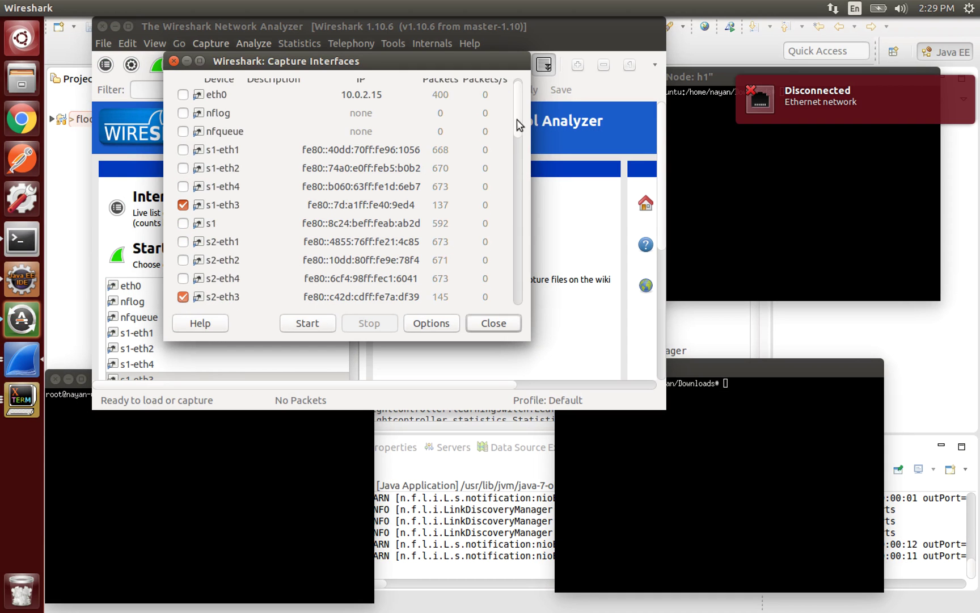
drag(518, 120, 516, 259)
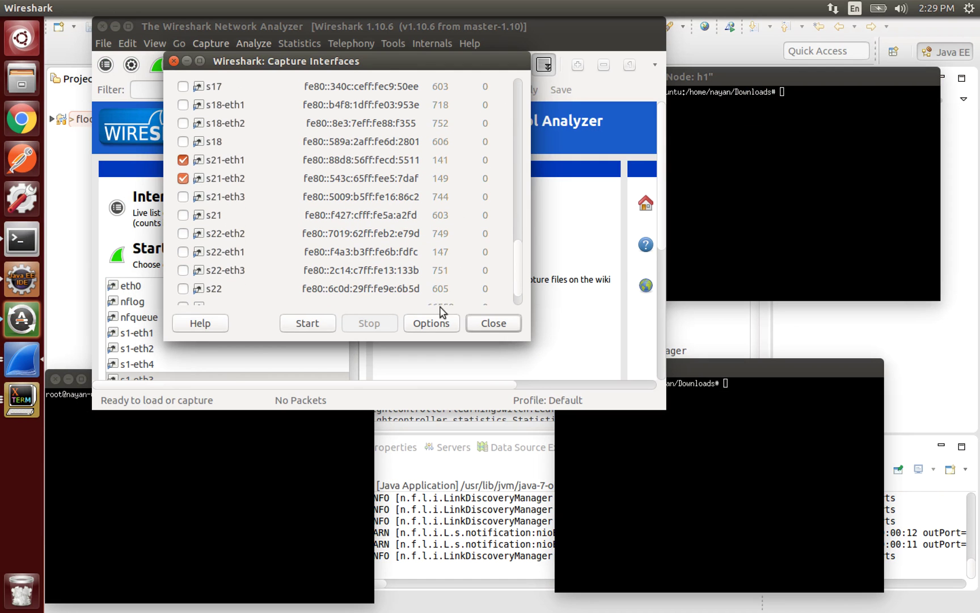
click(307, 322)
Filter the capture to ip.addr==10.0.0.3 and ping 10.0.0.3 from h1.
click(272, 90)
text(i)
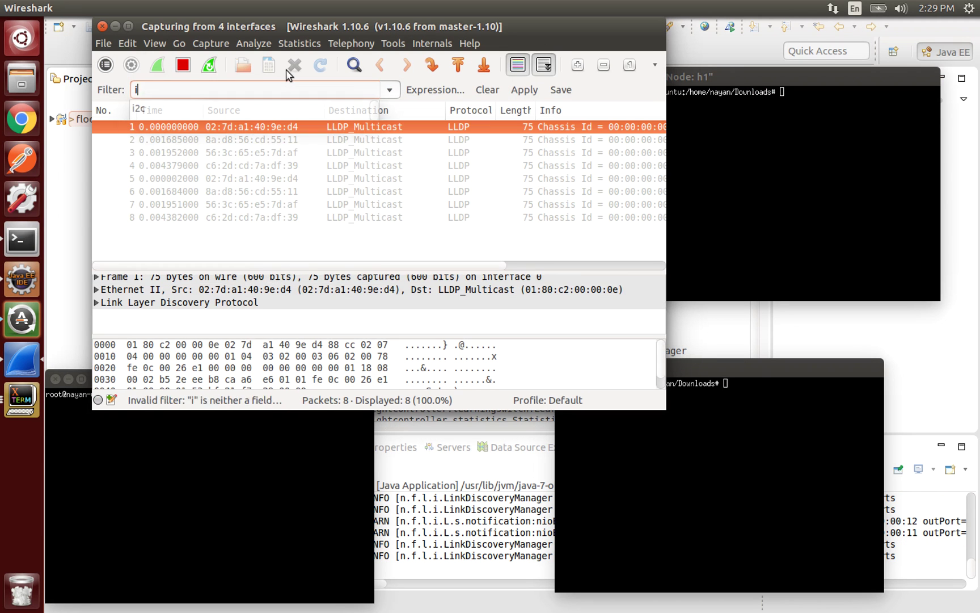
text(p.addr==10.0.0.3)
key(Return)
click(233, 522)
text(ping 10.0.0.3)
key(Return)
Run an iperf server on h4 and an iperf client from h1 to 10.0.0.4.
click(716, 437)
text(iperf -s)
key(Return)
click(681, 272)
text(iperf -c 10.0.0.4)
key(Return)
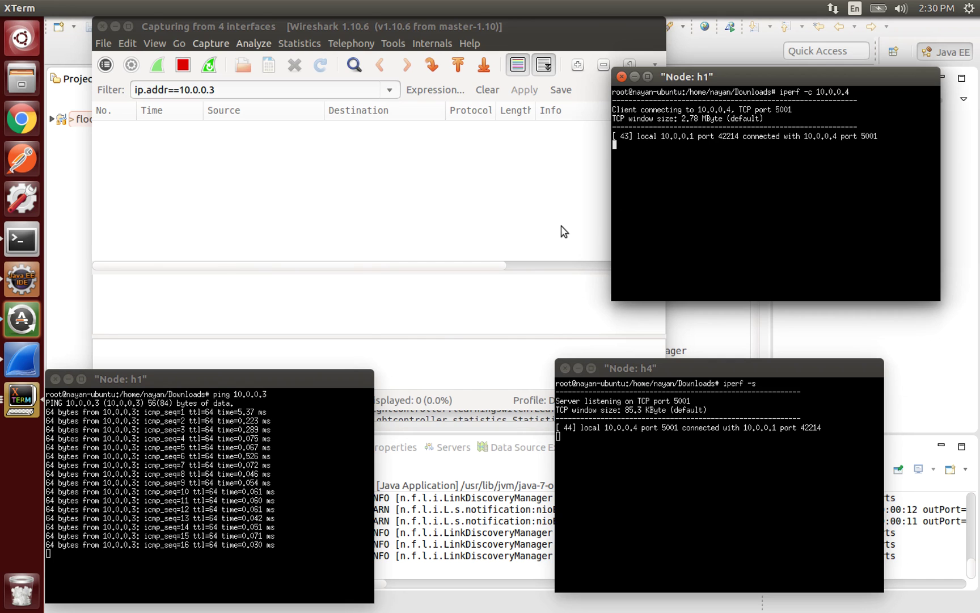
Change the display filter to ip.addr==10.0.0.4 to show the iperf TCP traffic.
click(220, 89)
key(BackSpace)
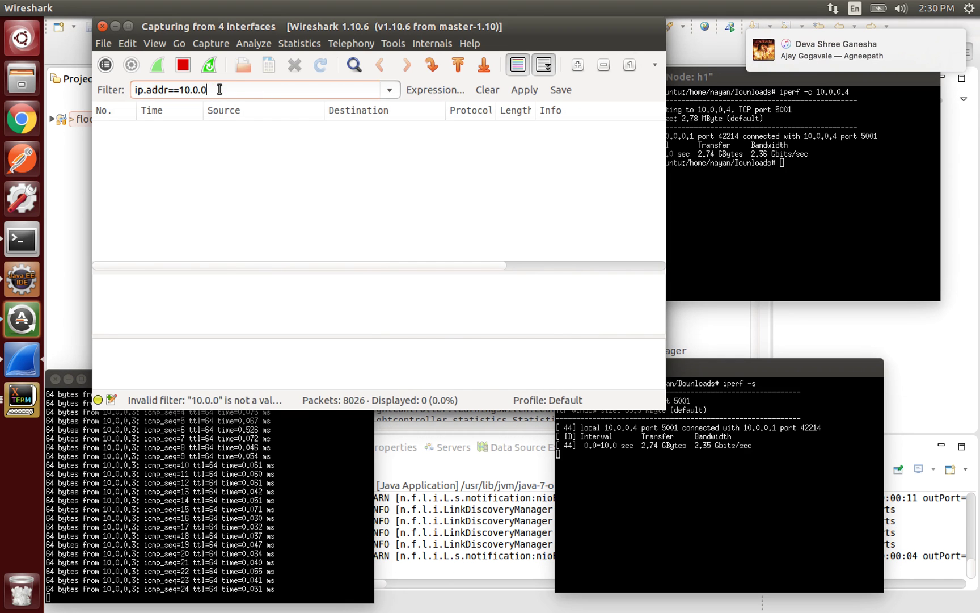
text(.4)
key(Return)
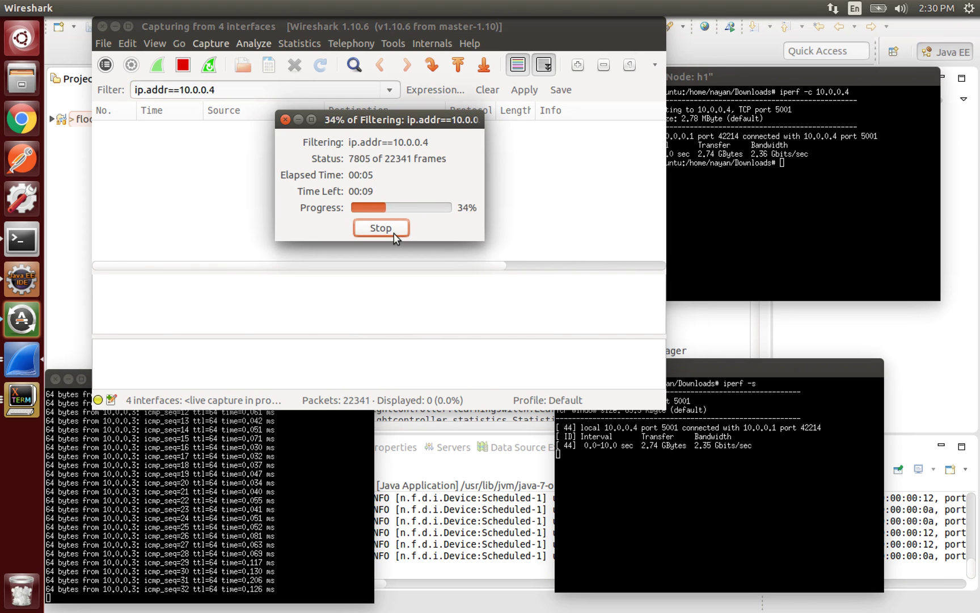
click(378, 228)
Stop h1's ping to 10.0.0.3 and the live capture, then reopen the interface list.
click(225, 450)
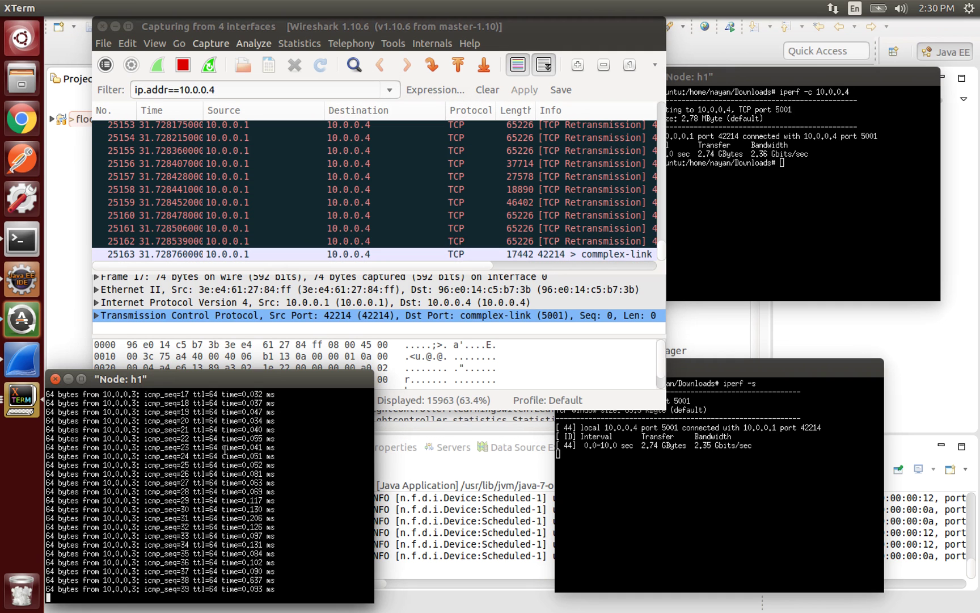
key(ctrl+c)
click(760, 152)
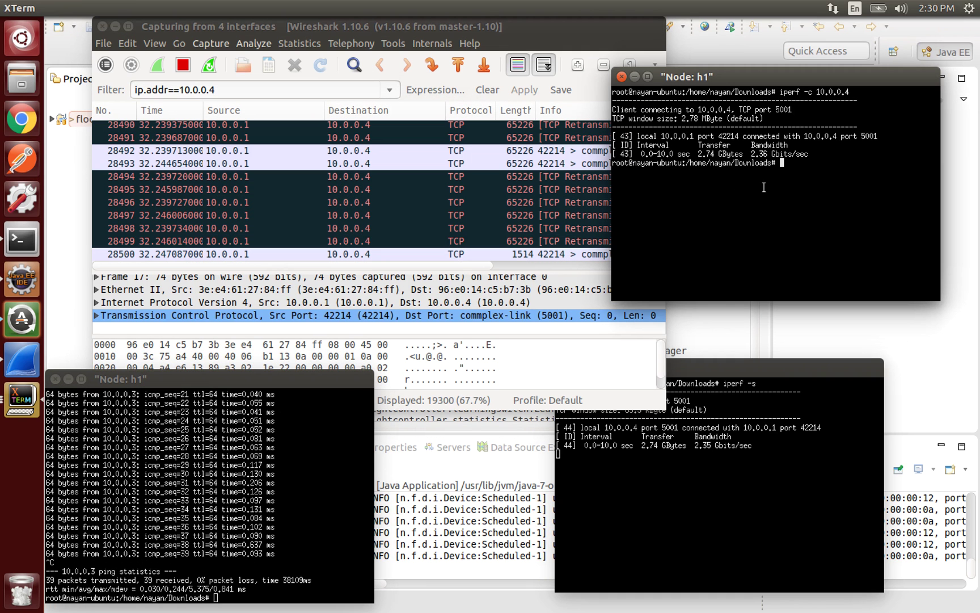
key(alt+Tab)
key(ctrl+e)
key(ctrl+i)
Untick s21-eth1 and s21-eth2 and restart the capture on s1-eth4 without saving.
click(214, 211)
click(214, 229)
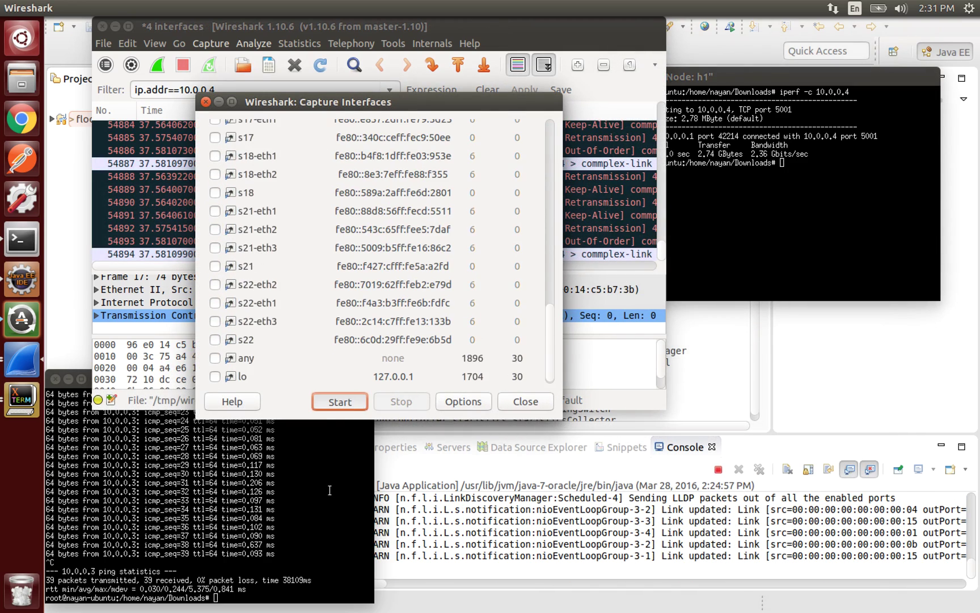
click(339, 401)
click(400, 274)
Ping 10.0.0.3 from h1 and filter the capture to ip.addr==10.0.0.3.
click(196, 528)
text(ping 1)
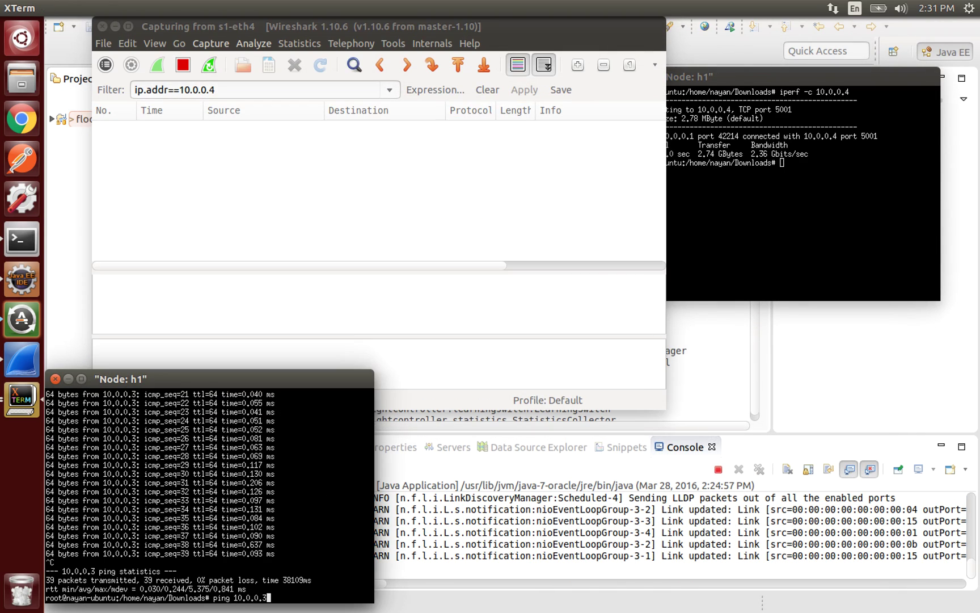
text(0.0.0.3)
key(Return)
click(230, 90)
key(BackSpace)
text(3)
key(Return)
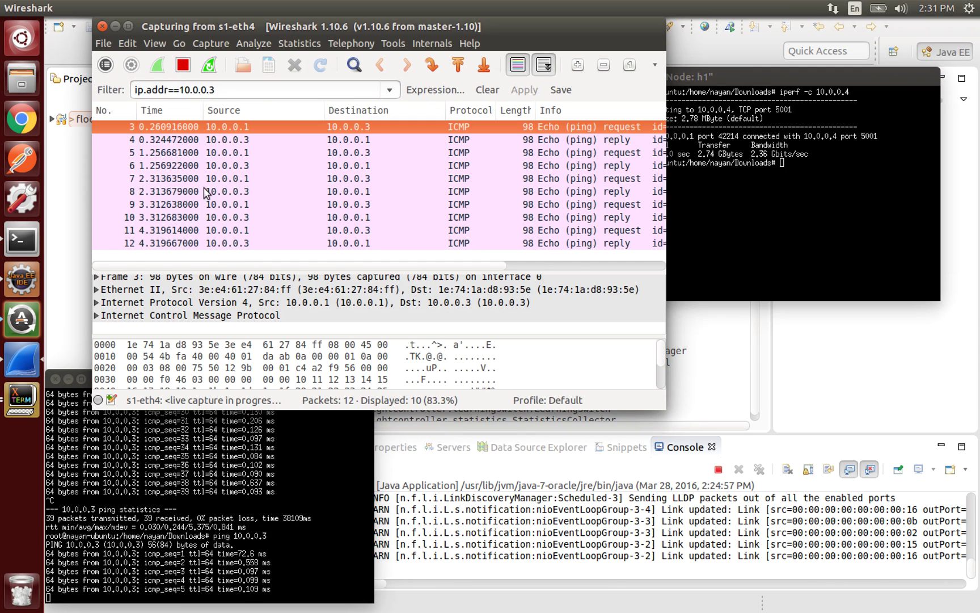
Ping 10.0.0.4 from h1, stop the 10.0.0.3 ping, and switch the filter to 10.0.0.4.
click(797, 188)
text(ping 10.0.0.4)
key(Return)
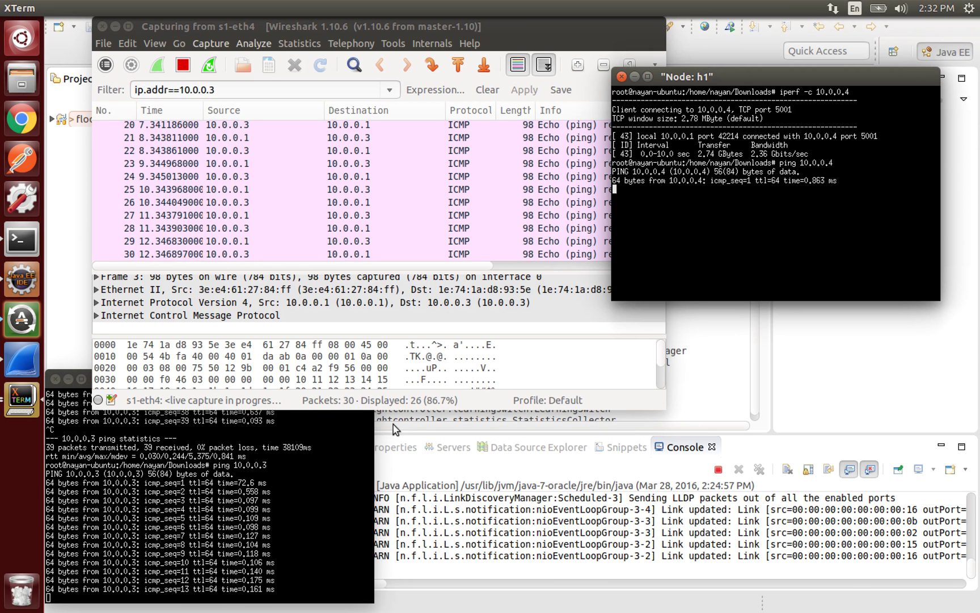
click(187, 511)
key(ctrl+c)
click(225, 89)
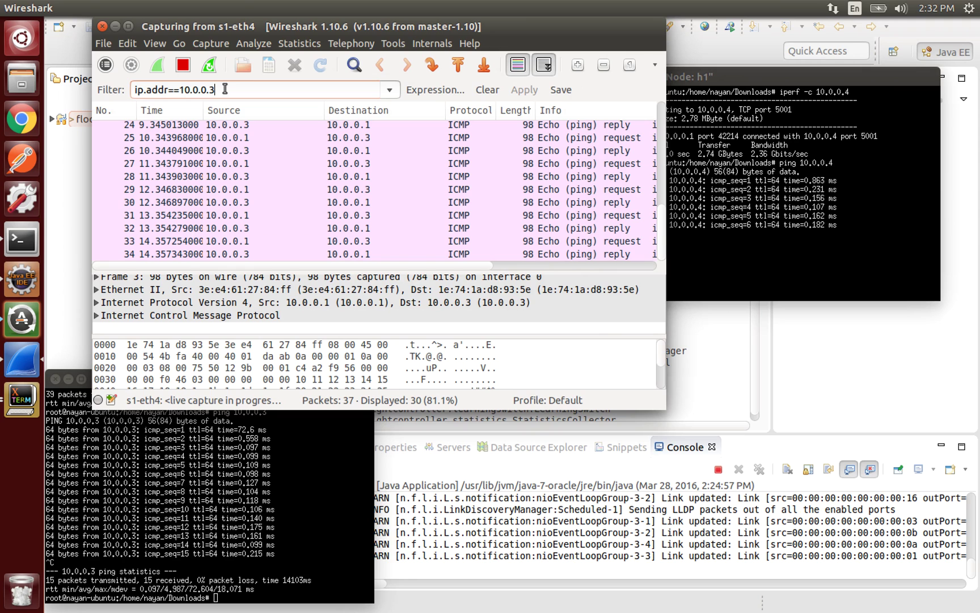
key(BackSpace)
text(4)
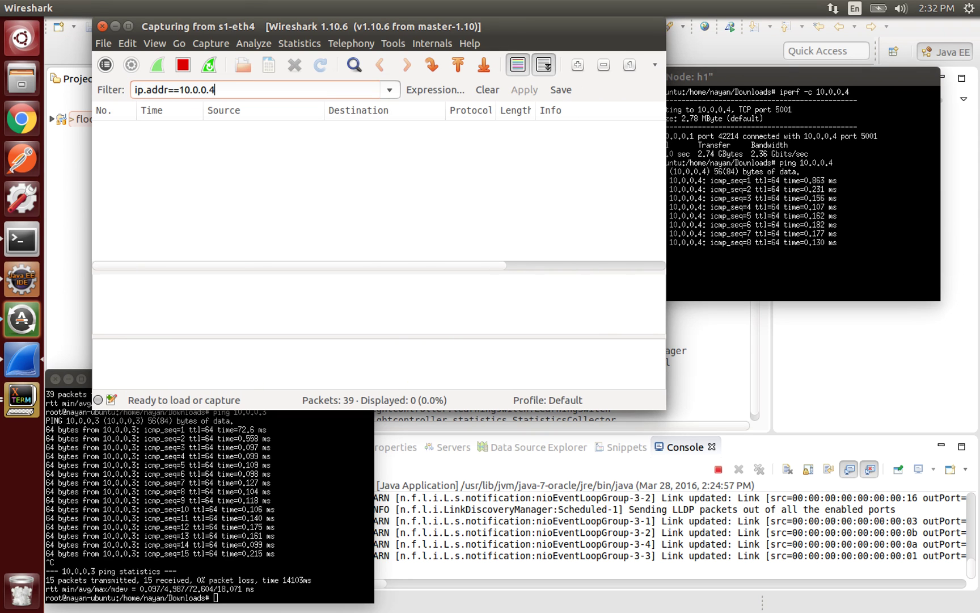